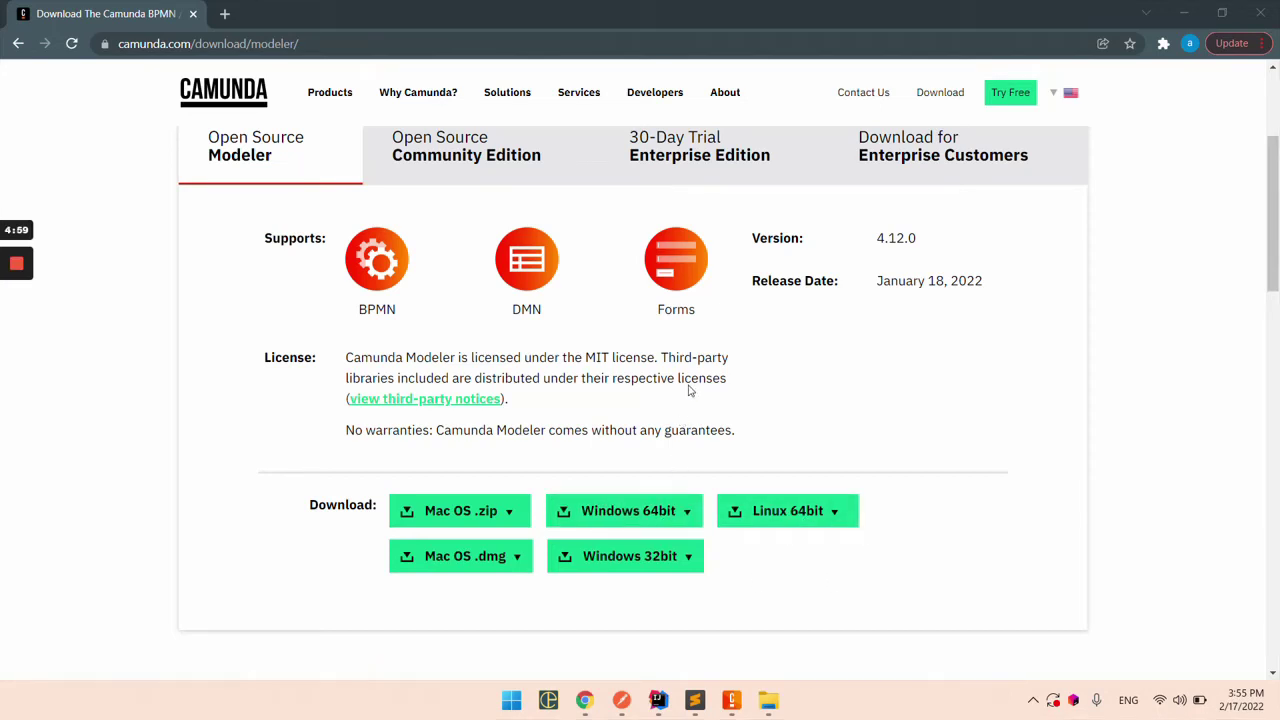
# Step: Scroll the Camunda Modeler 4.12.0 download page to the Windows 64bit option, then return to Camunda Modeler
pyautogui.scroll(3, 688, 391)
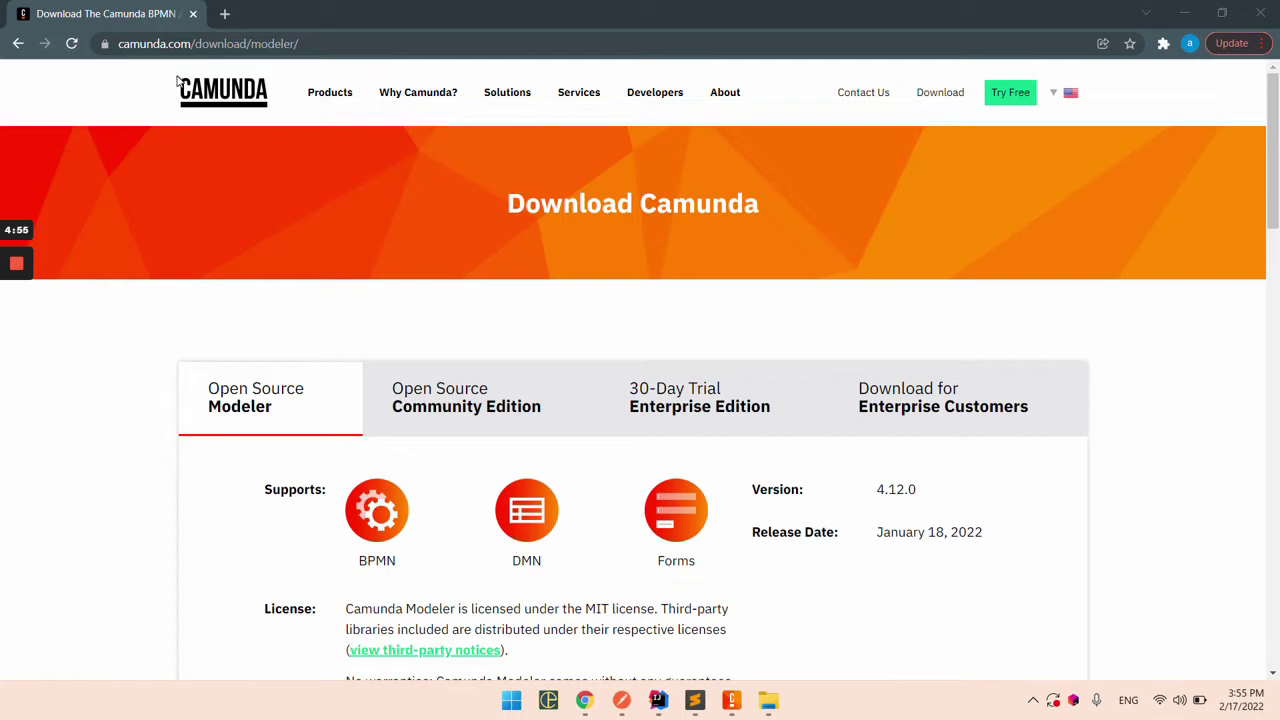
pyautogui.moveTo(118, 43); pyautogui.dragTo(297, 43)
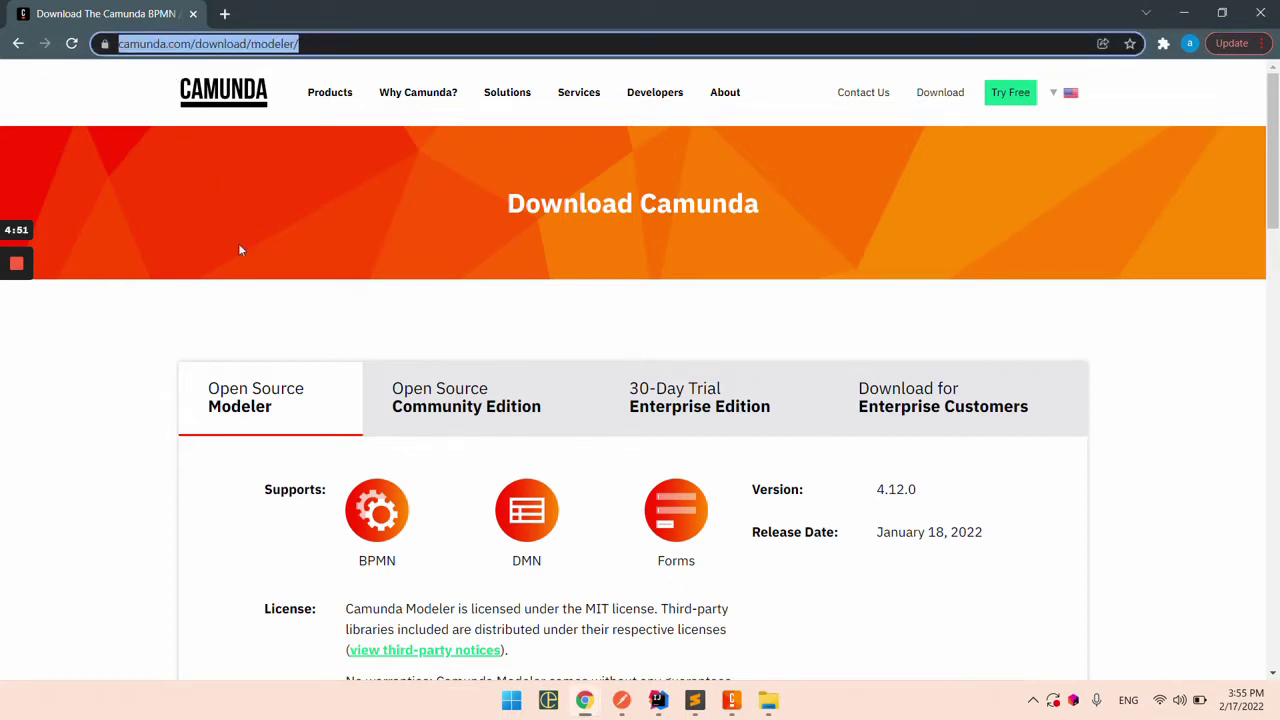
pyautogui.scroll(-3, 423, 357)
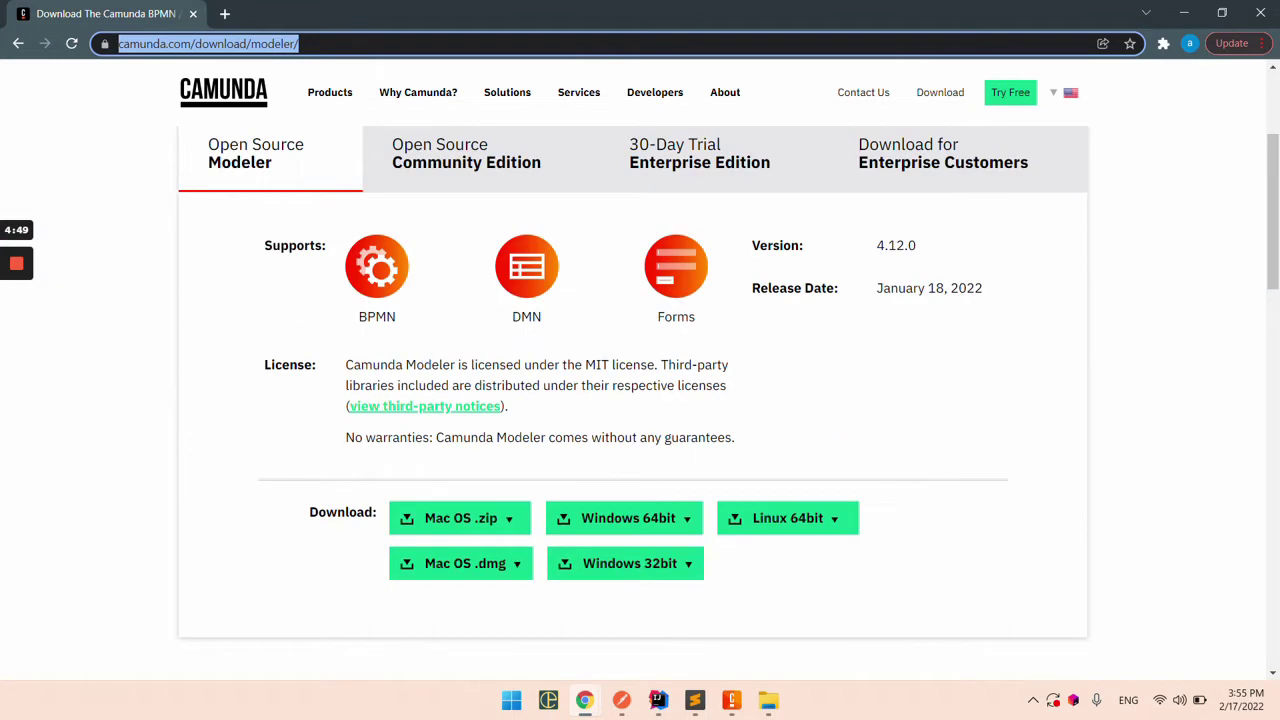
pyautogui.scroll(-1, 557, 414)
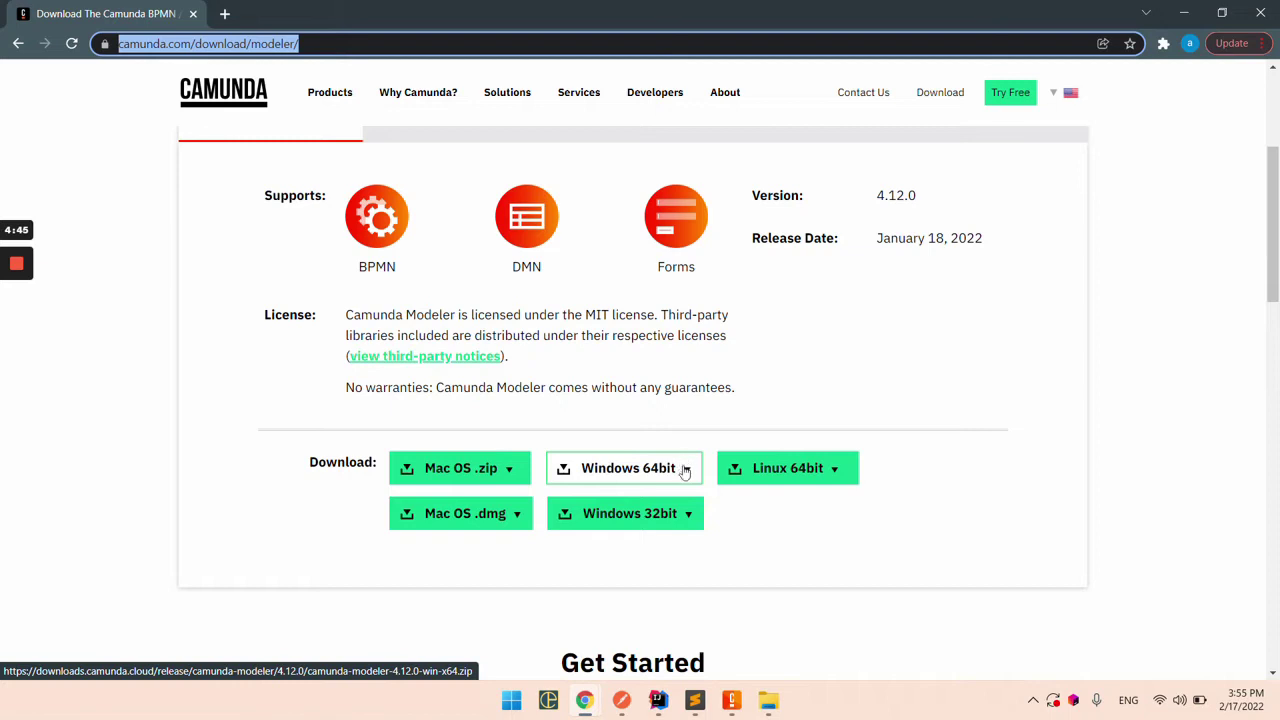
pyautogui.click(733, 700)
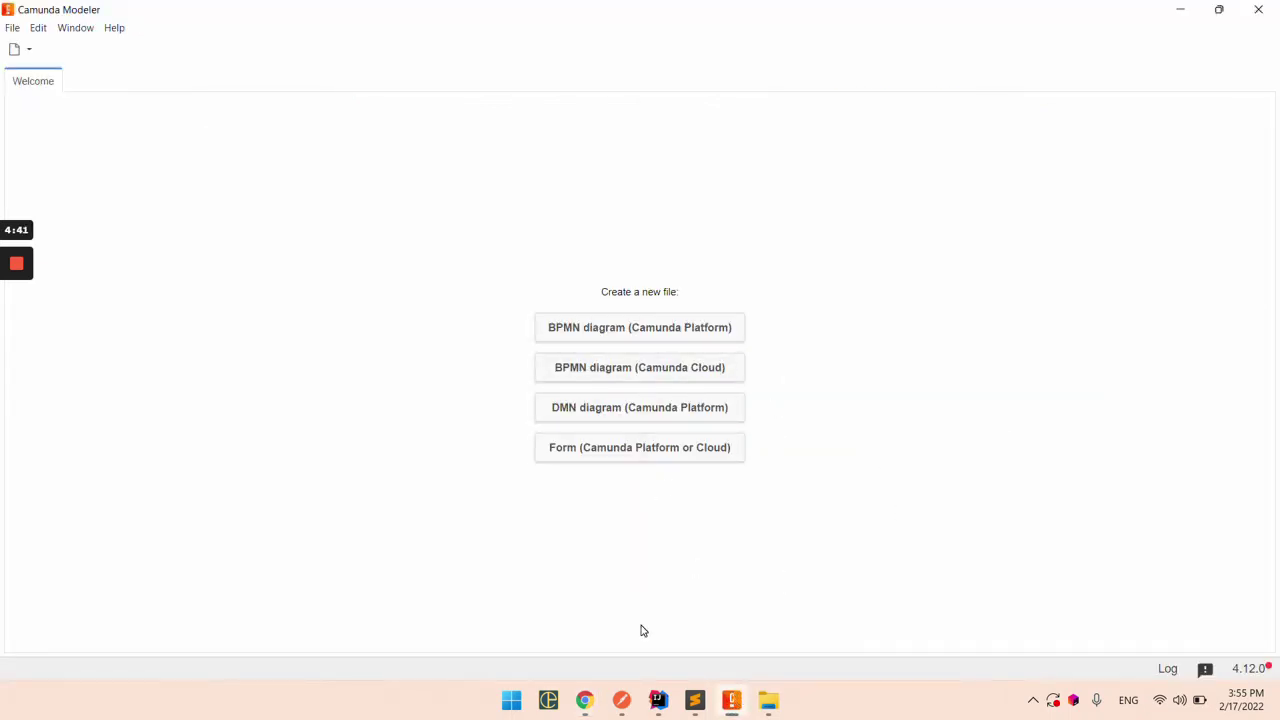
# Step: Create demo-diagram.bpmn as a new Camunda BPMN 2.0 file in src/main/resources and add it to Git
pyautogui.click(660, 700)
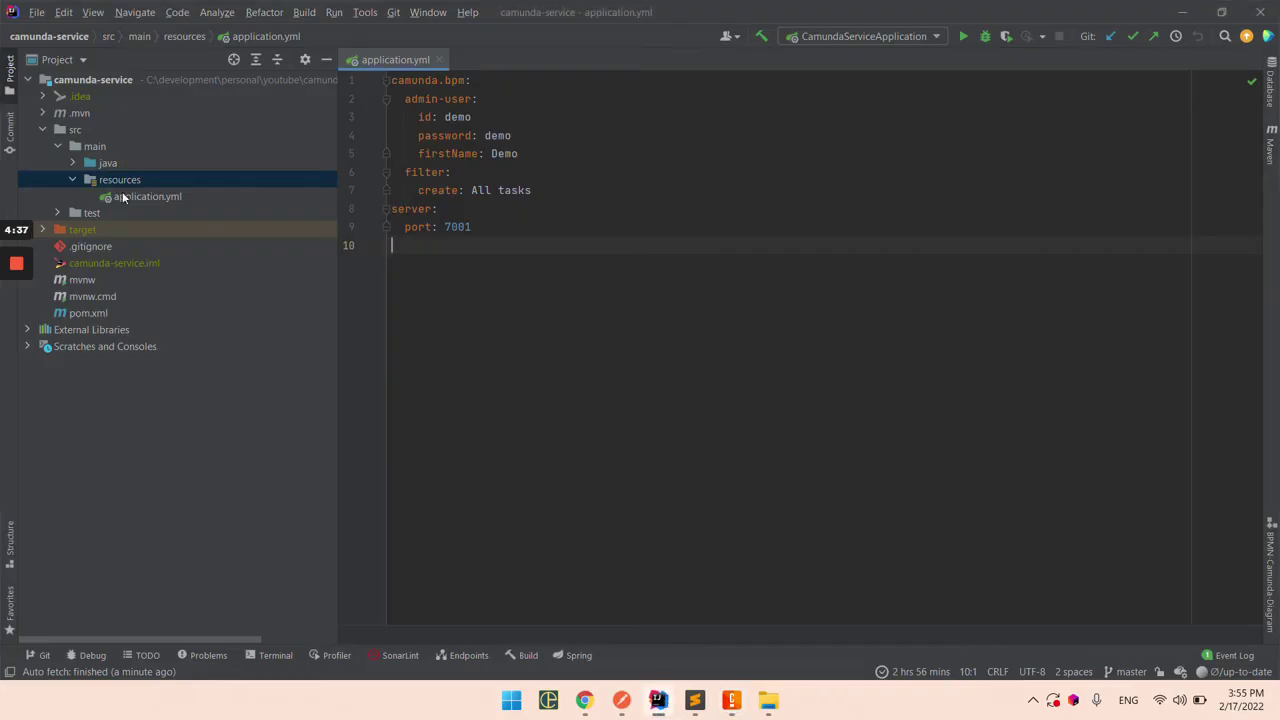
pyautogui.rightClick(125, 180)
pyautogui.moveTo(187, 155)
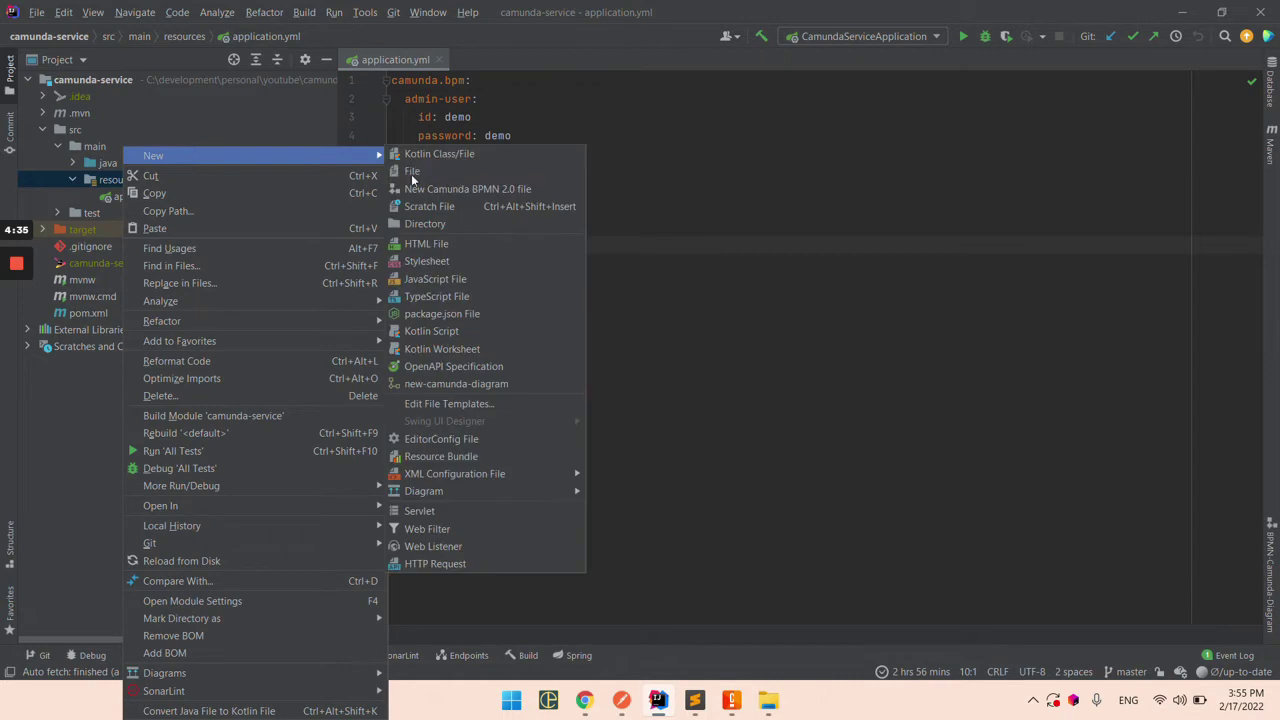
pyautogui.click(460, 190)
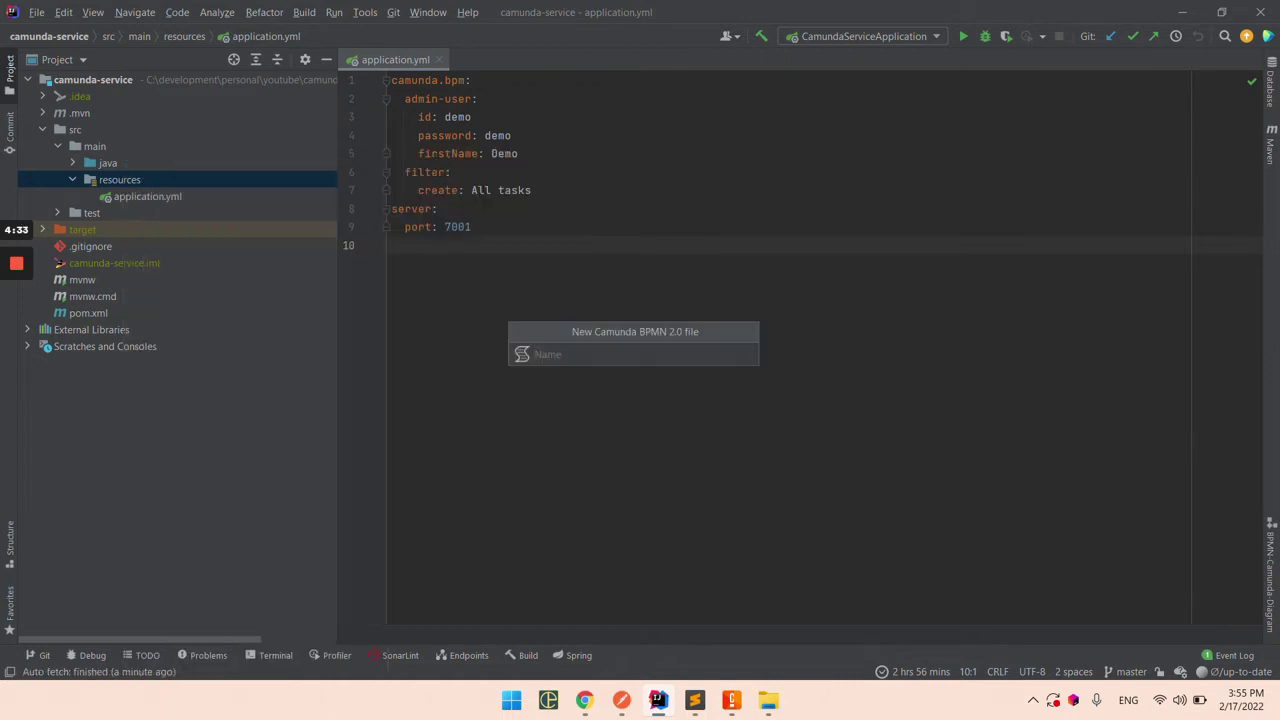
pyautogui.write('demo-diagram')
pyautogui.press('Return')
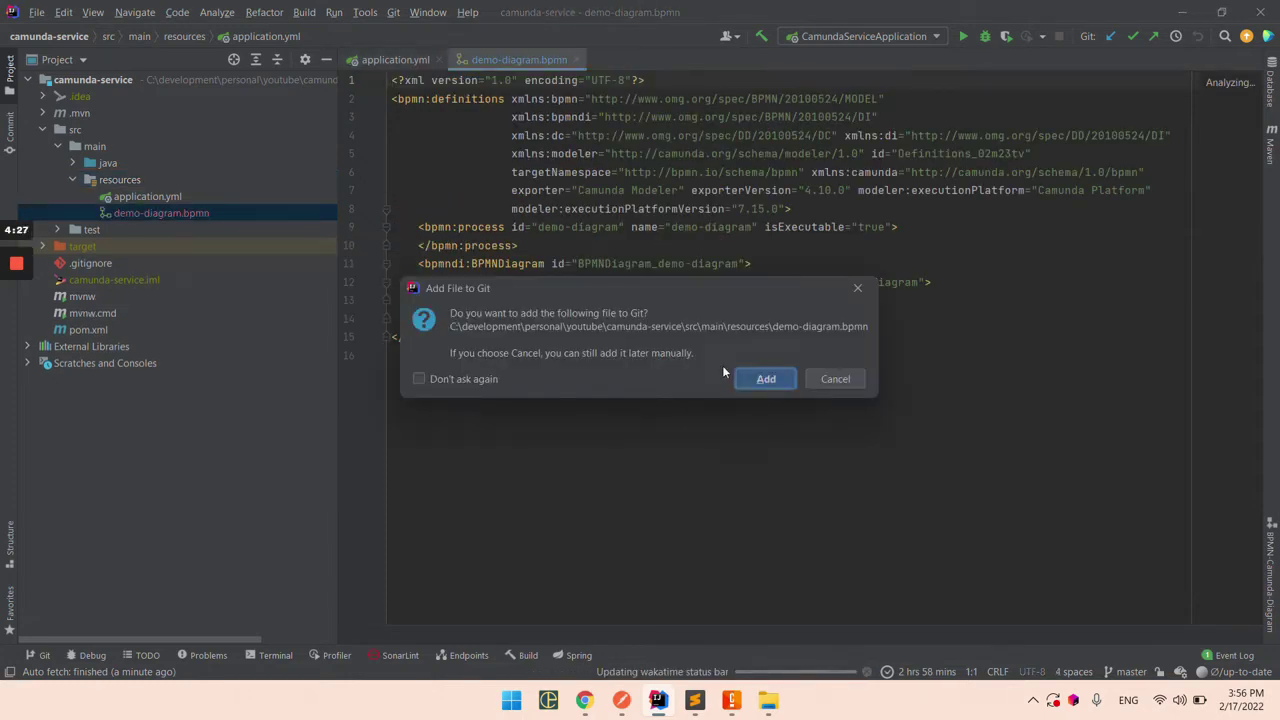
pyautogui.click(766, 378)
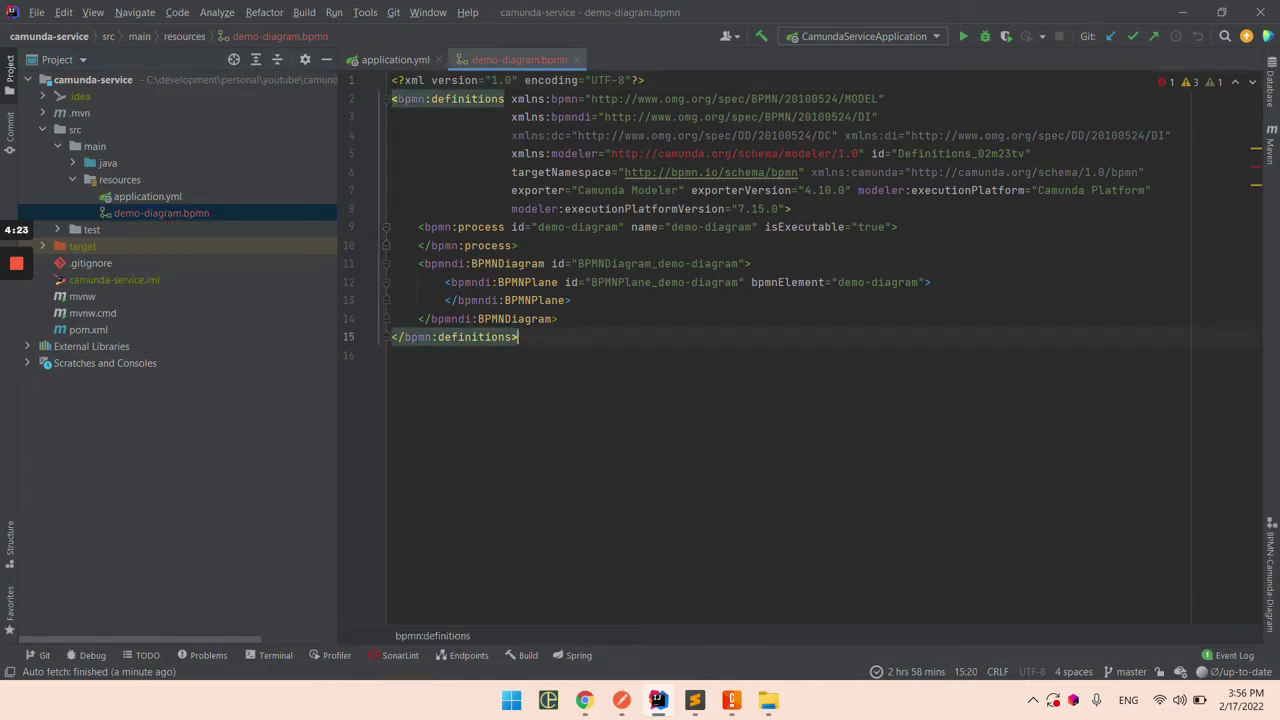
# Step: Open demo-diagram.bpmn from the resources folder in Camunda Modeler
pyautogui.click(731, 700)
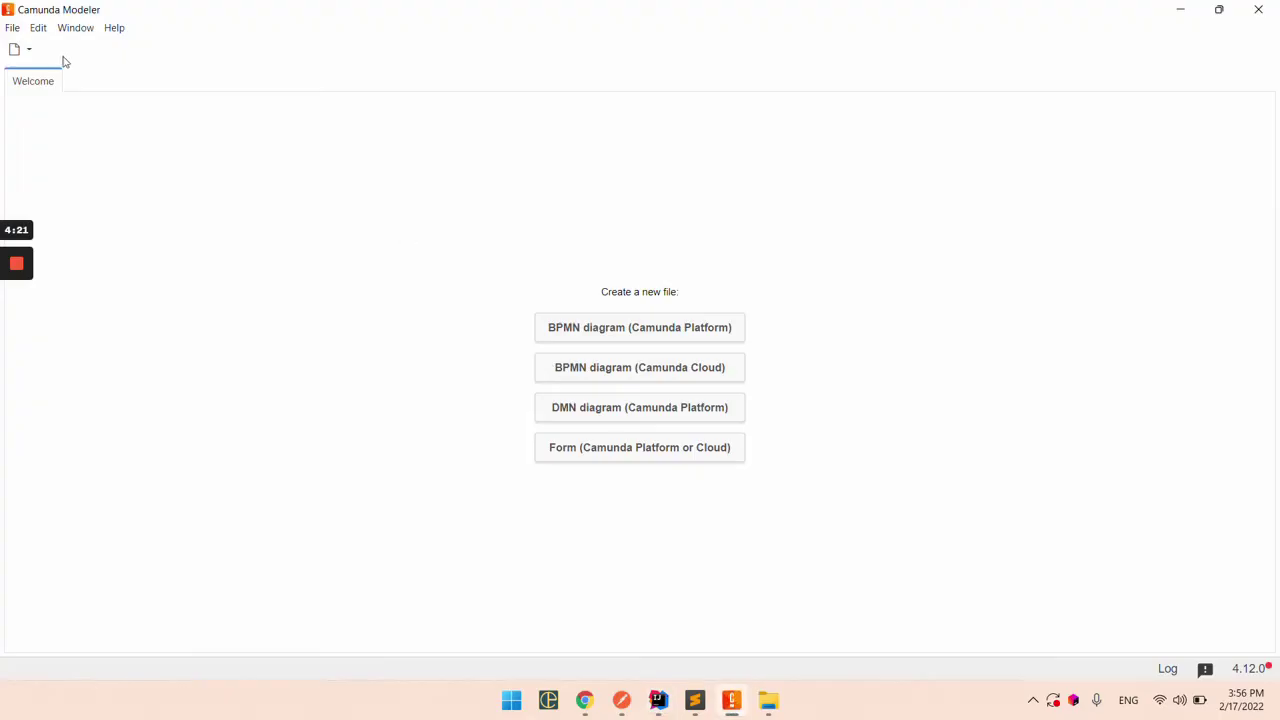
pyautogui.click(16, 30)
pyautogui.click(43, 70)
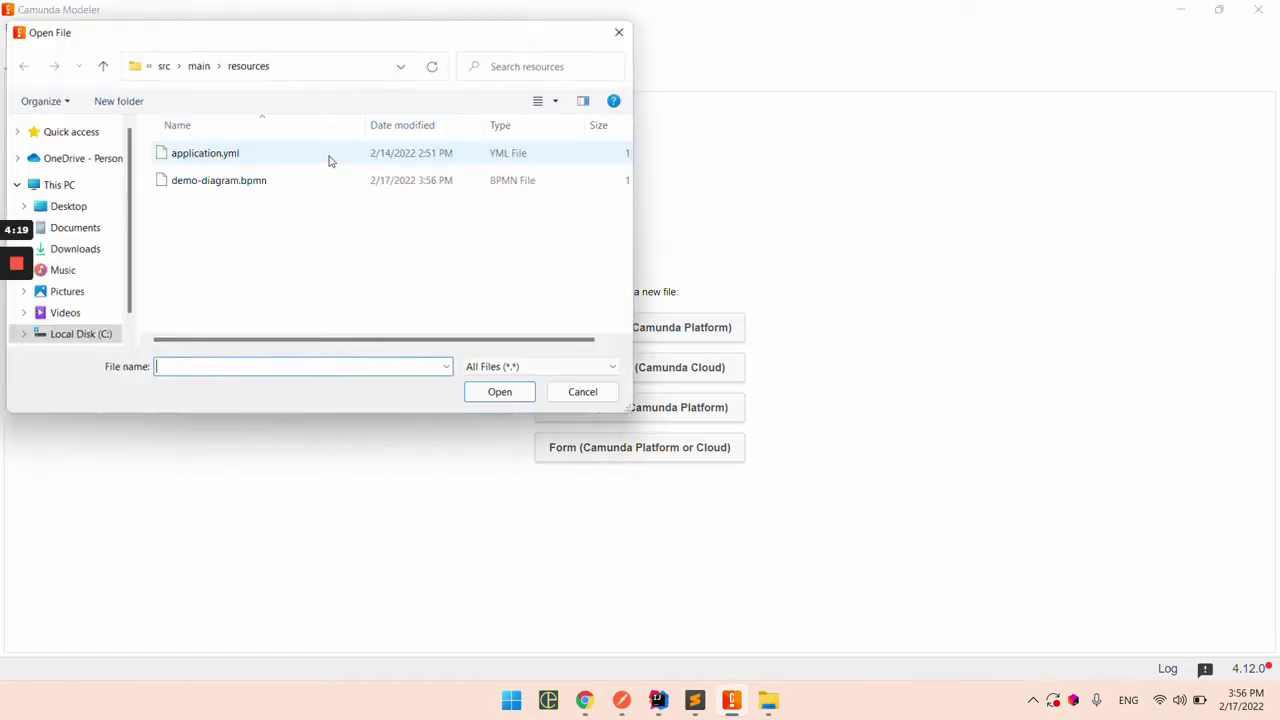
pyautogui.click(237, 180)
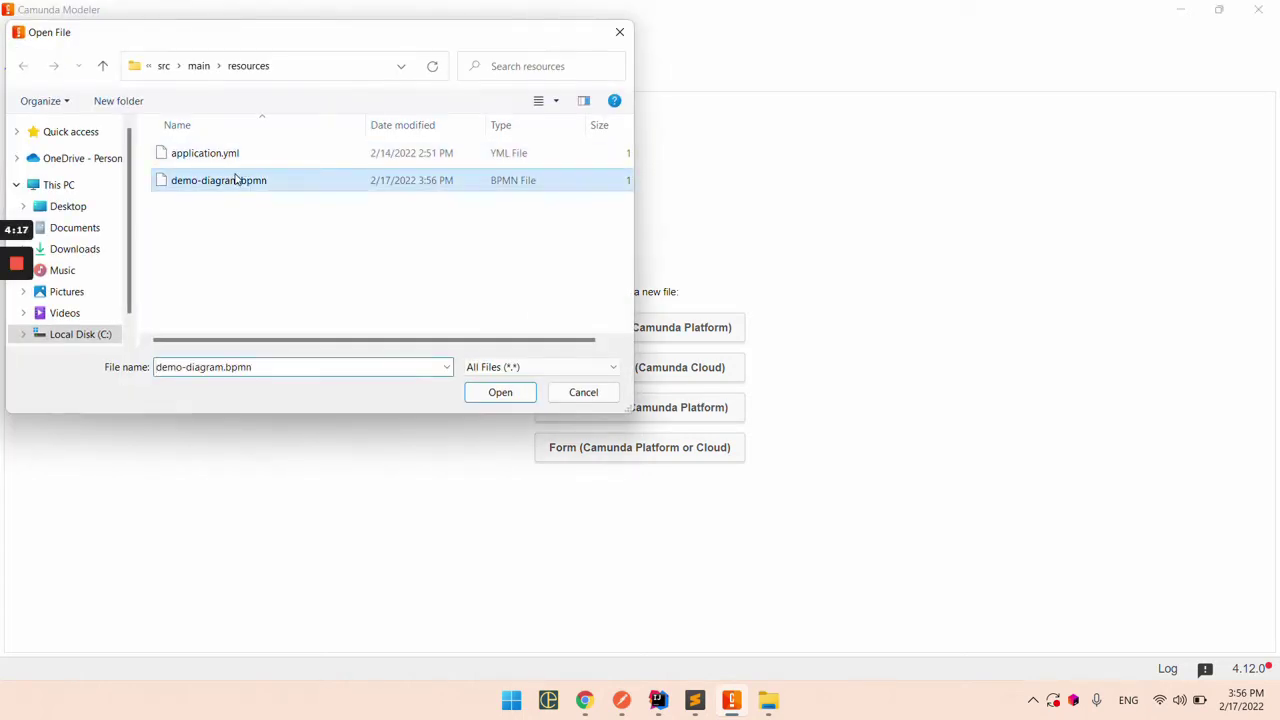
pyautogui.click(485, 393)
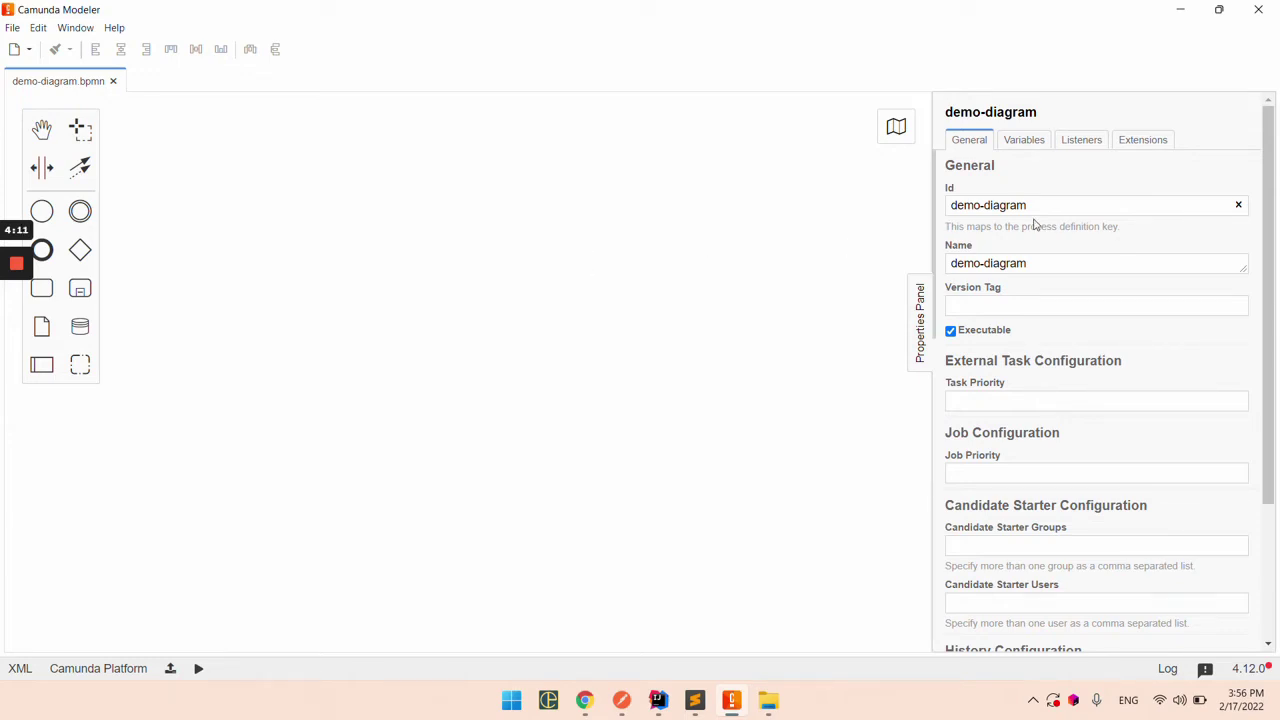
# Step: Inspect the diagram's XML source, showing the empty demo-diagram process definition
pyautogui.click(20, 668)
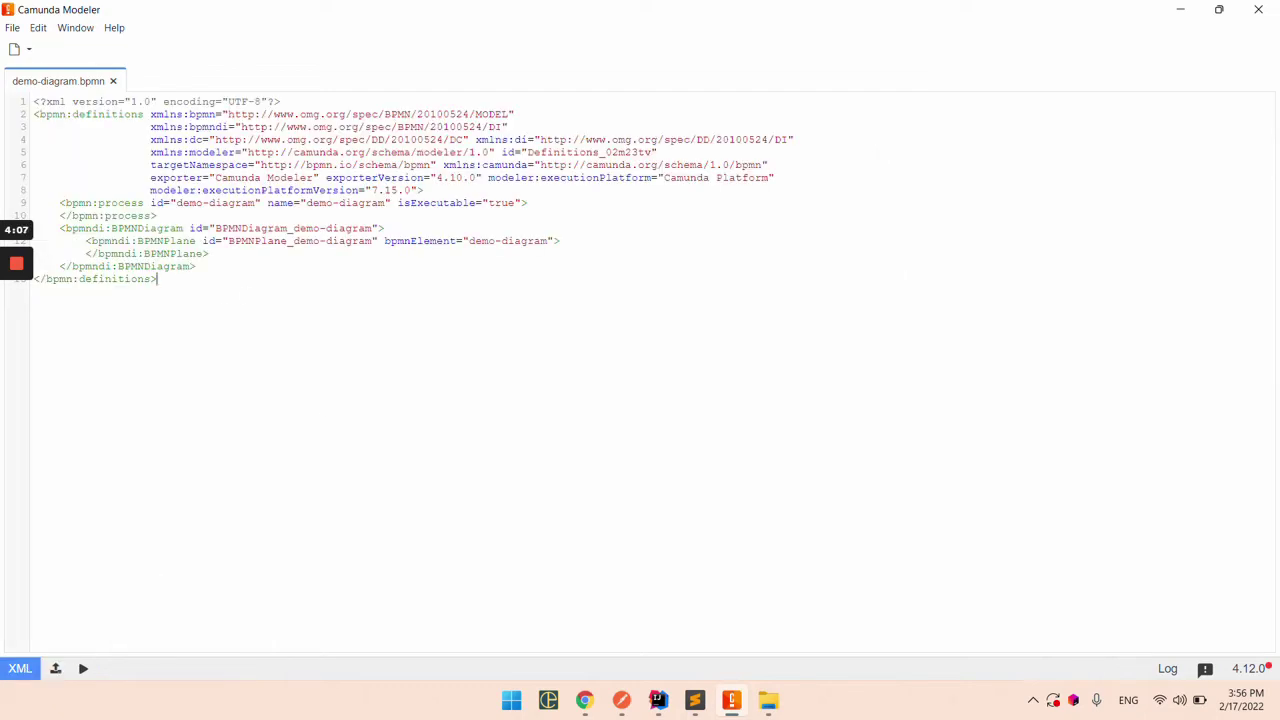
pyautogui.moveTo(157, 279); pyautogui.dragTo(30, 103)
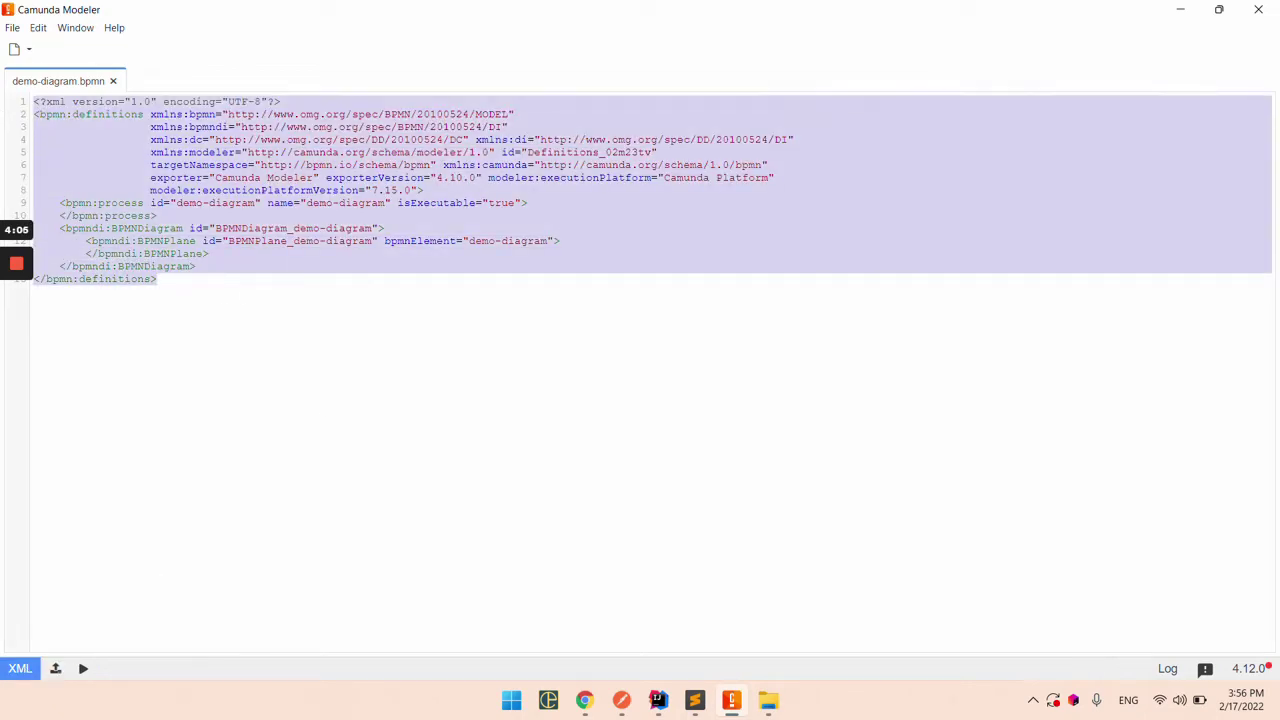
pyautogui.click(204, 342)
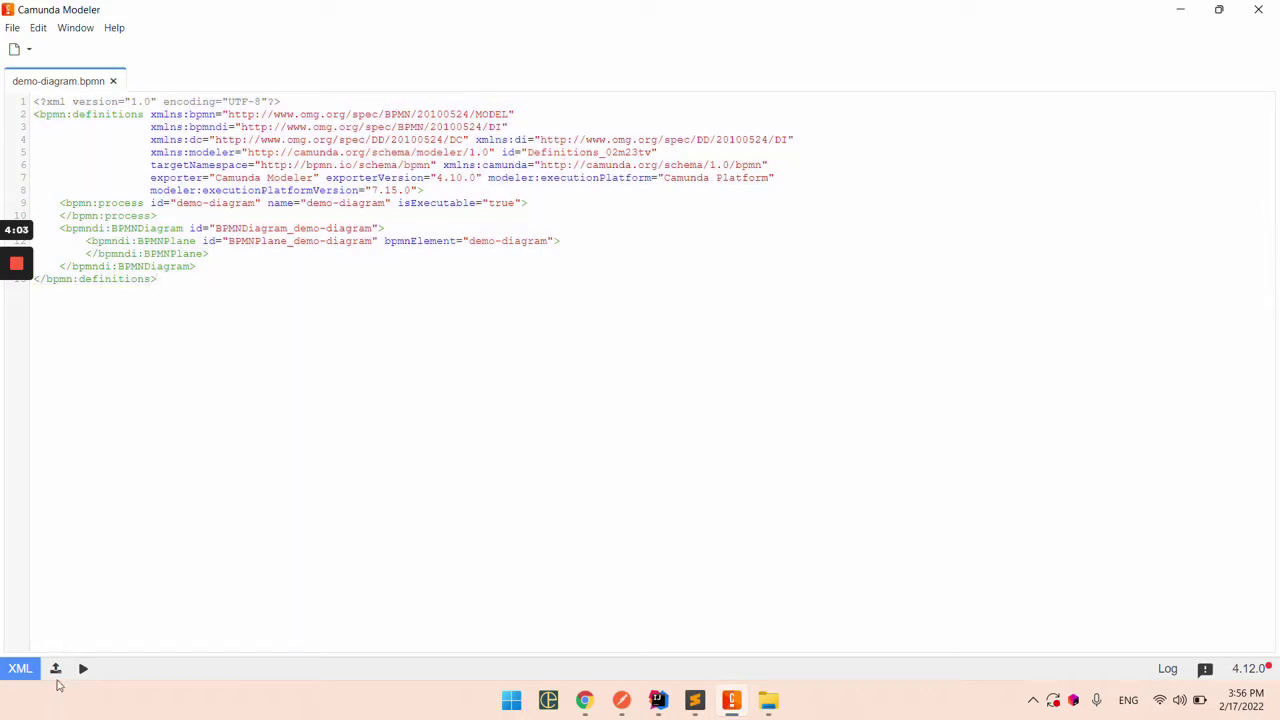
# Step: Set the process Id to DemoDiagram, Name to Demo Diagram and Version Tag to 0.1
pyautogui.click(20, 668)
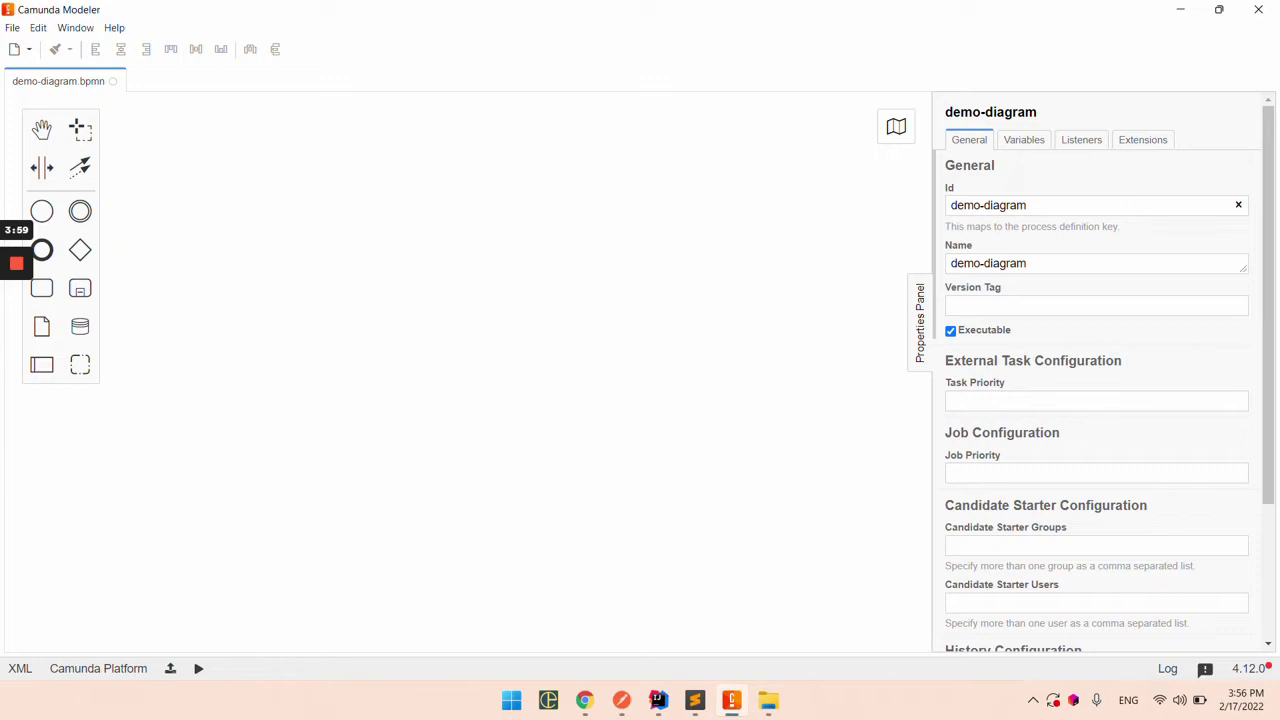
pyautogui.click(982, 205)
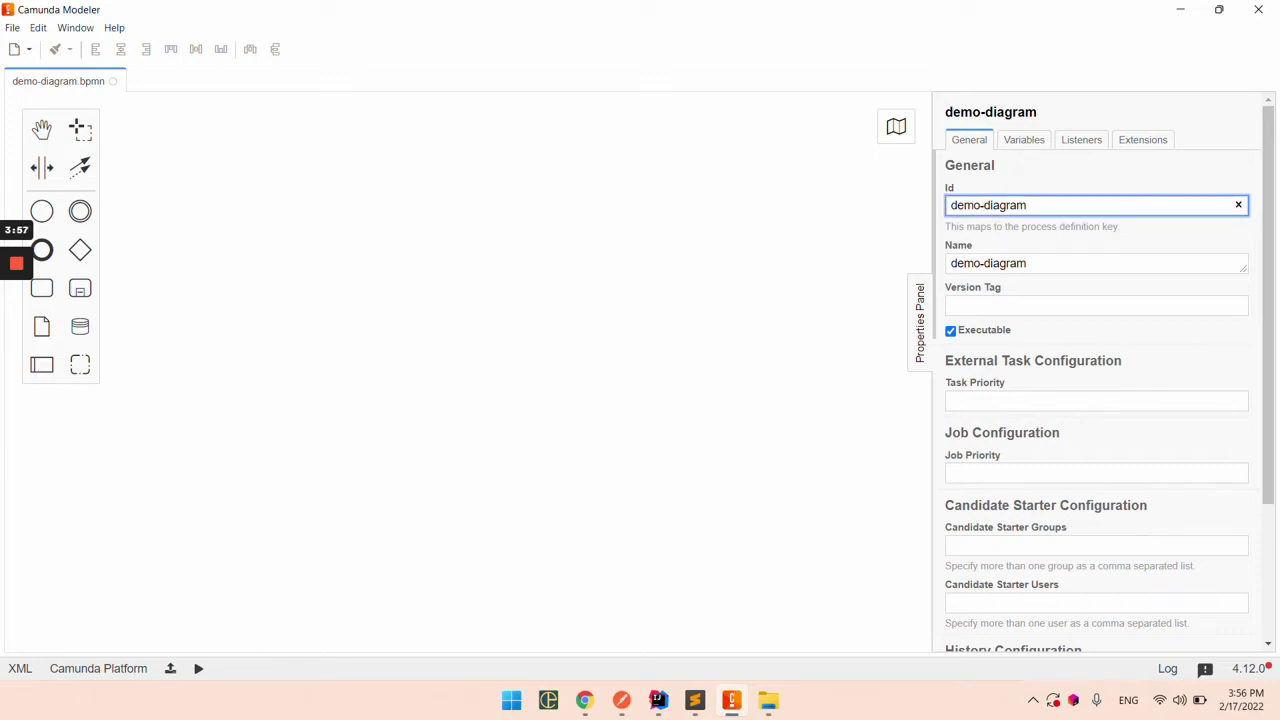
pyautogui.write('D')
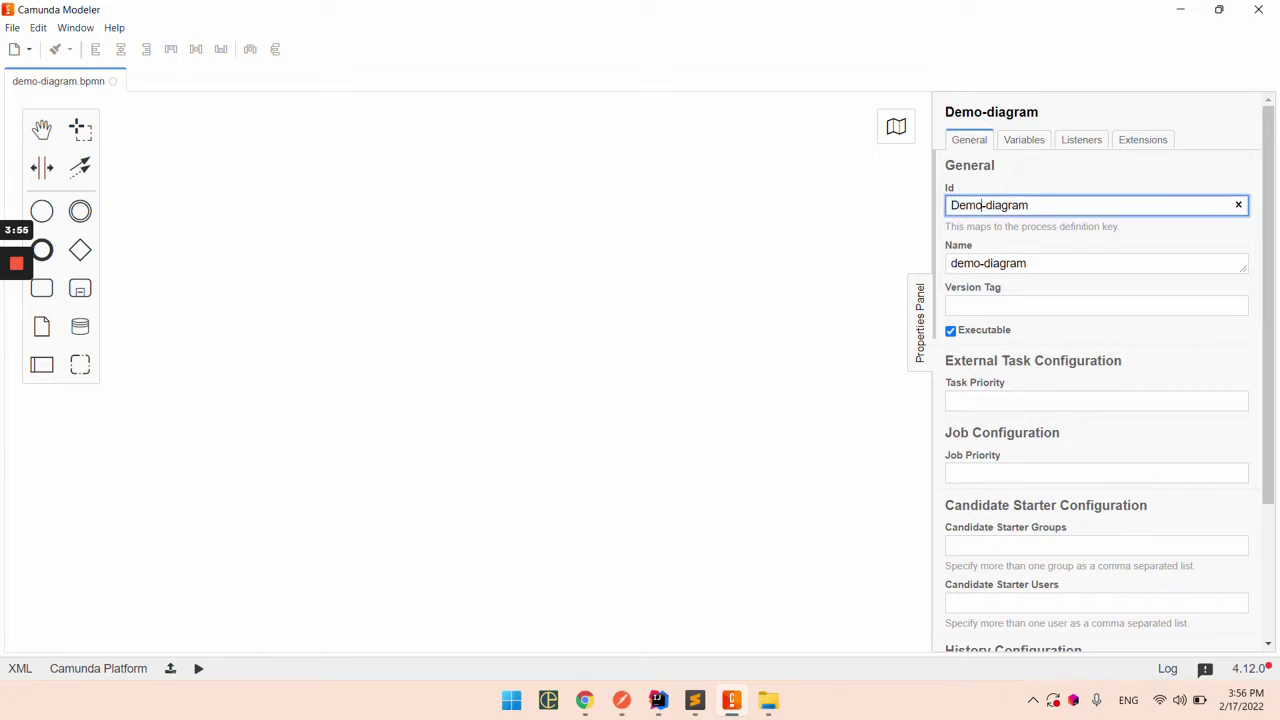
pyautogui.press('Delete')
pyautogui.press('BackSpace')
pyautogui.write('D')
pyautogui.press('Tab')
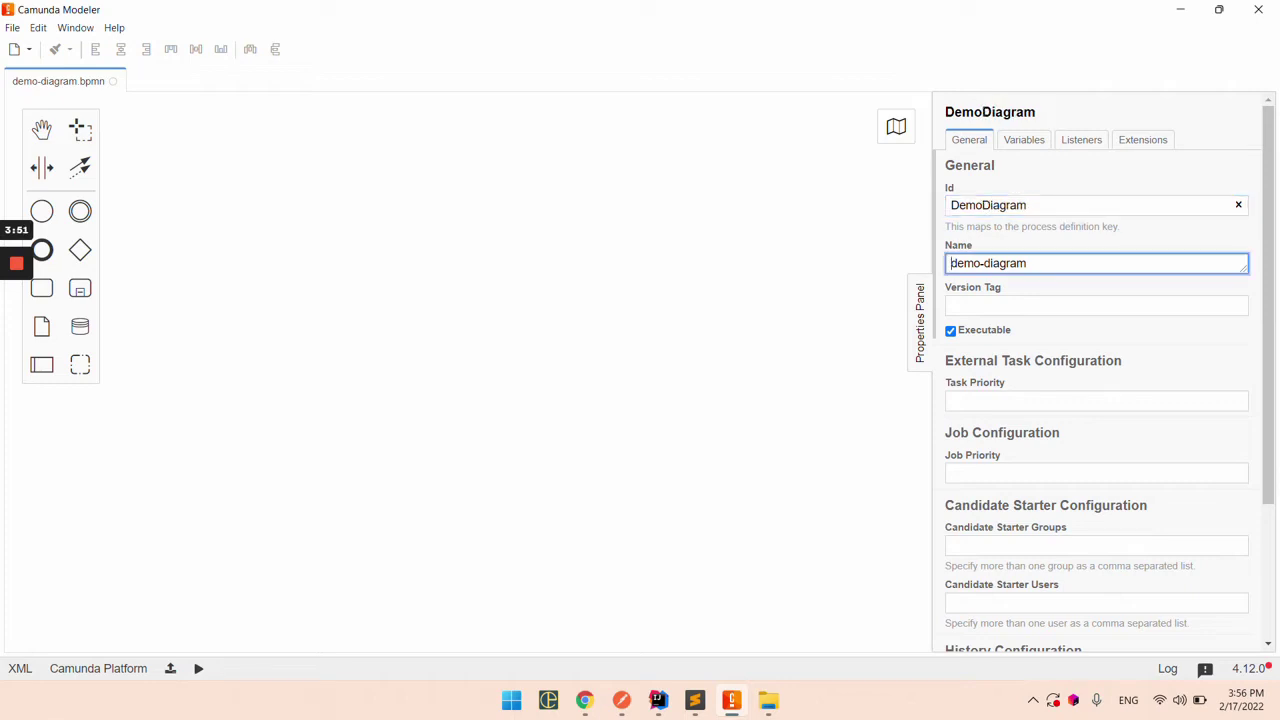
pyautogui.hotkey('ctrl', 'a')
pyautogui.write('Demo Diagram')
pyautogui.press('Tab')
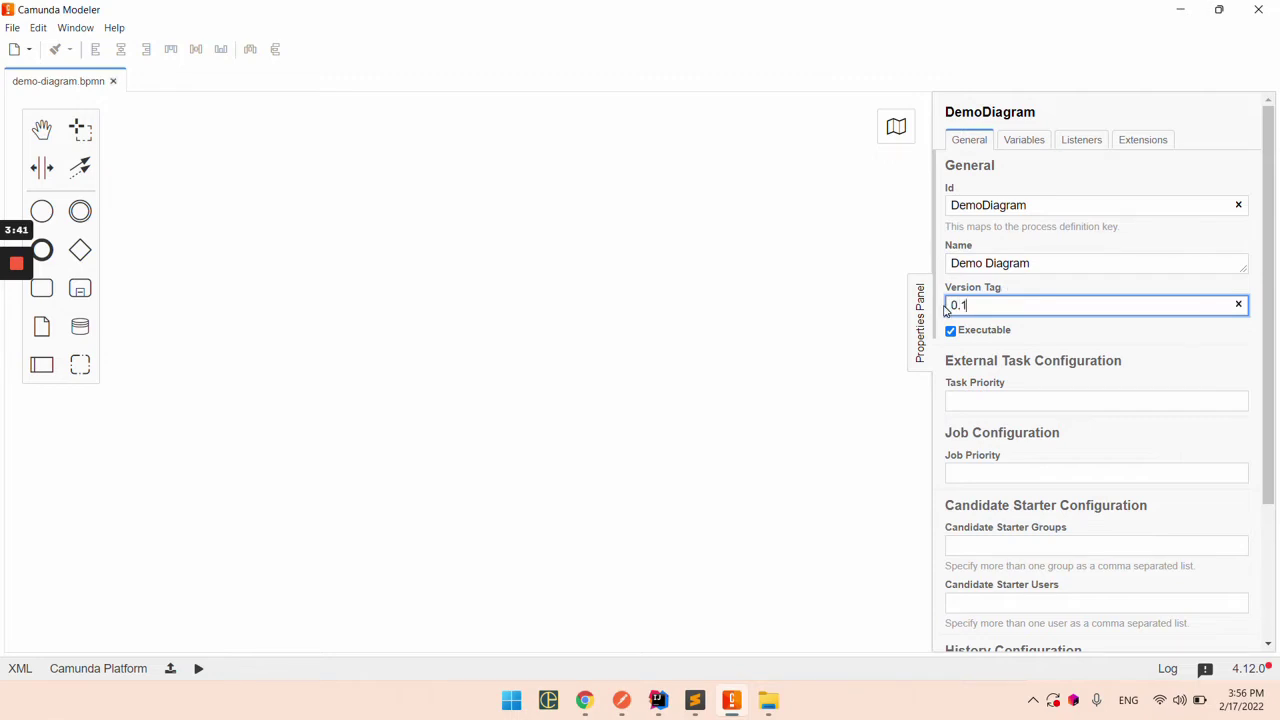
pyautogui.click(728, 388)
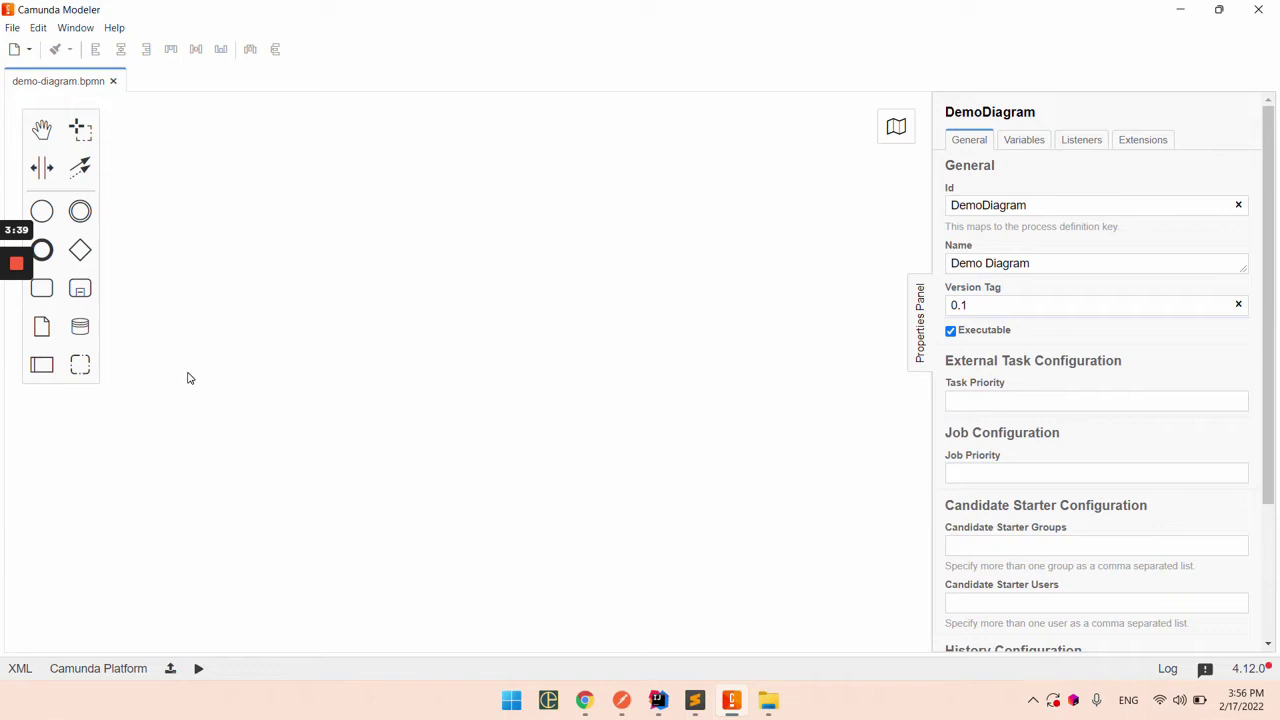
# Step: Place a start event on the left of the canvas and an end event to its right
pyautogui.click(44, 218)
pyautogui.click(280, 284)
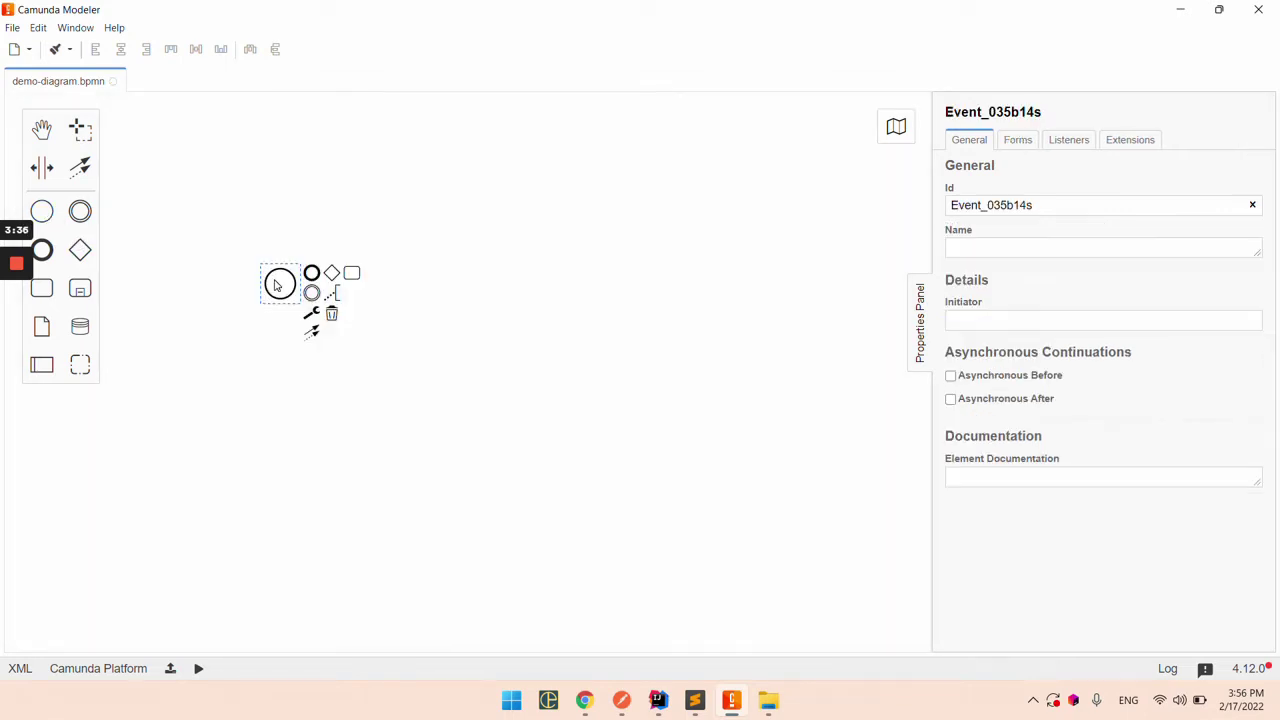
pyautogui.click(42, 250)
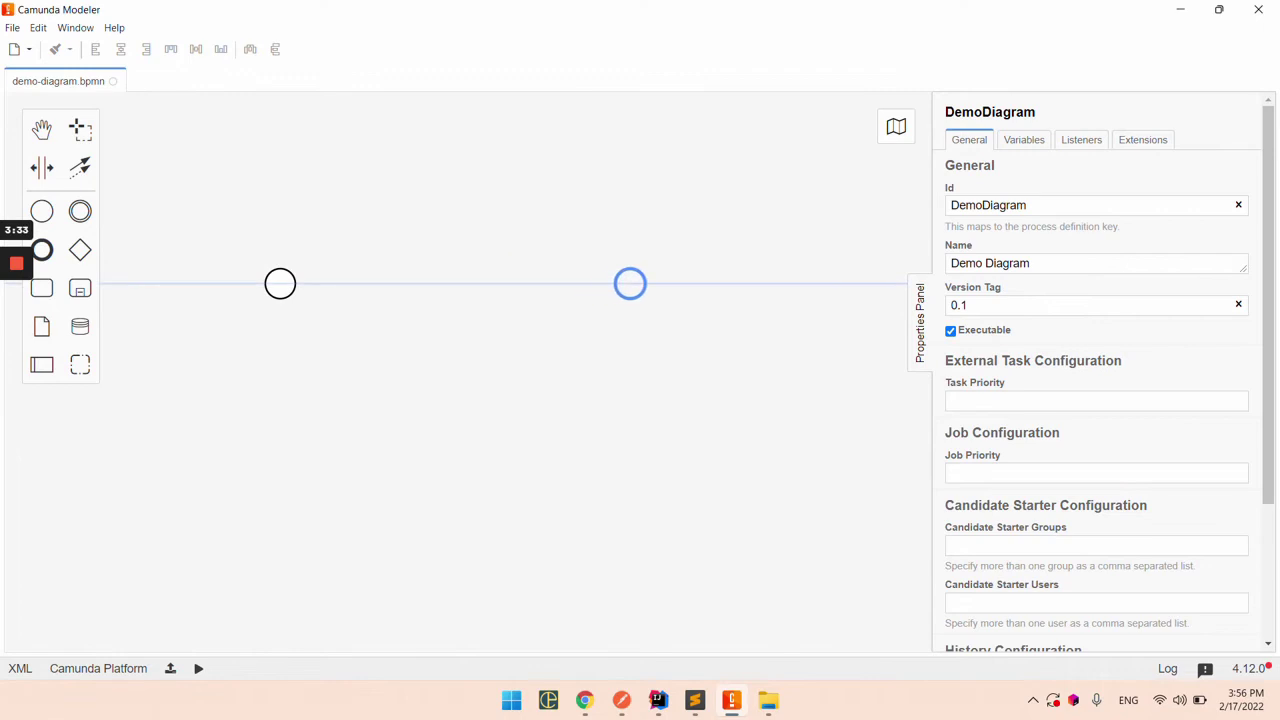
pyautogui.click(630, 284)
# Step: Give the start event the Id StartEvent and the name Start Event
pyautogui.click(293, 294)
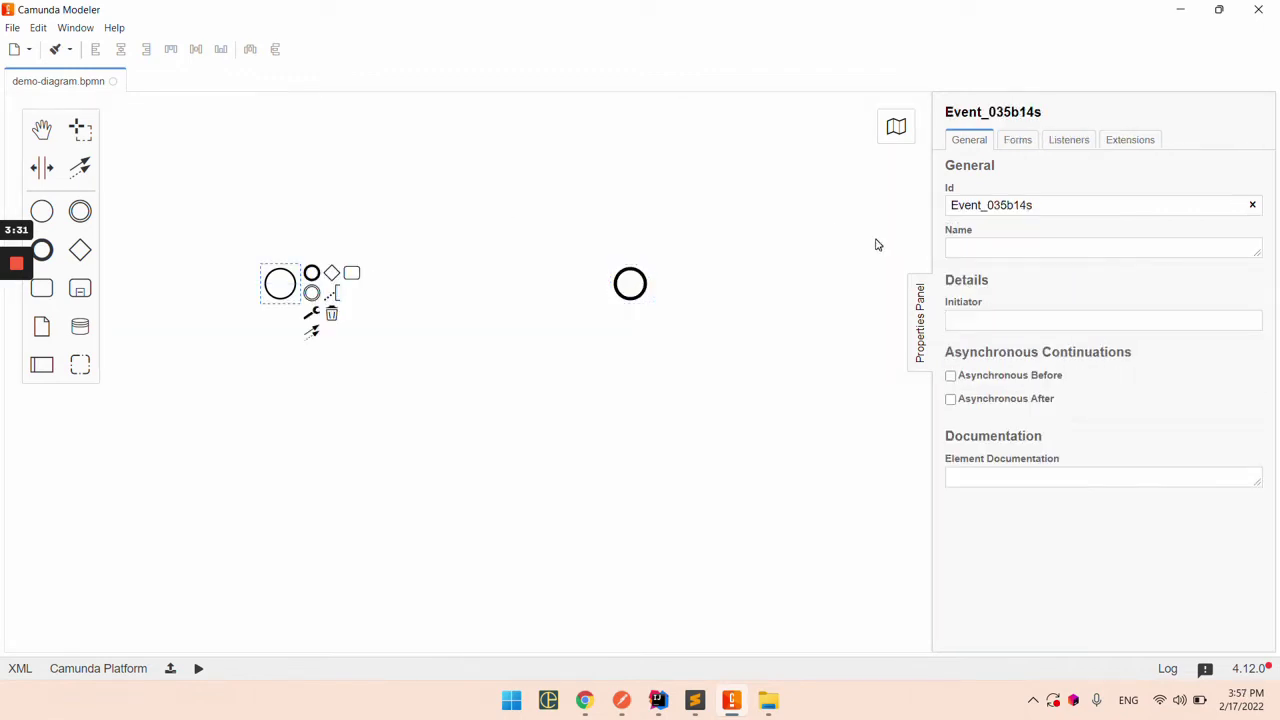
pyautogui.click(980, 200)
pyautogui.hotkey('ctrl', 'a')
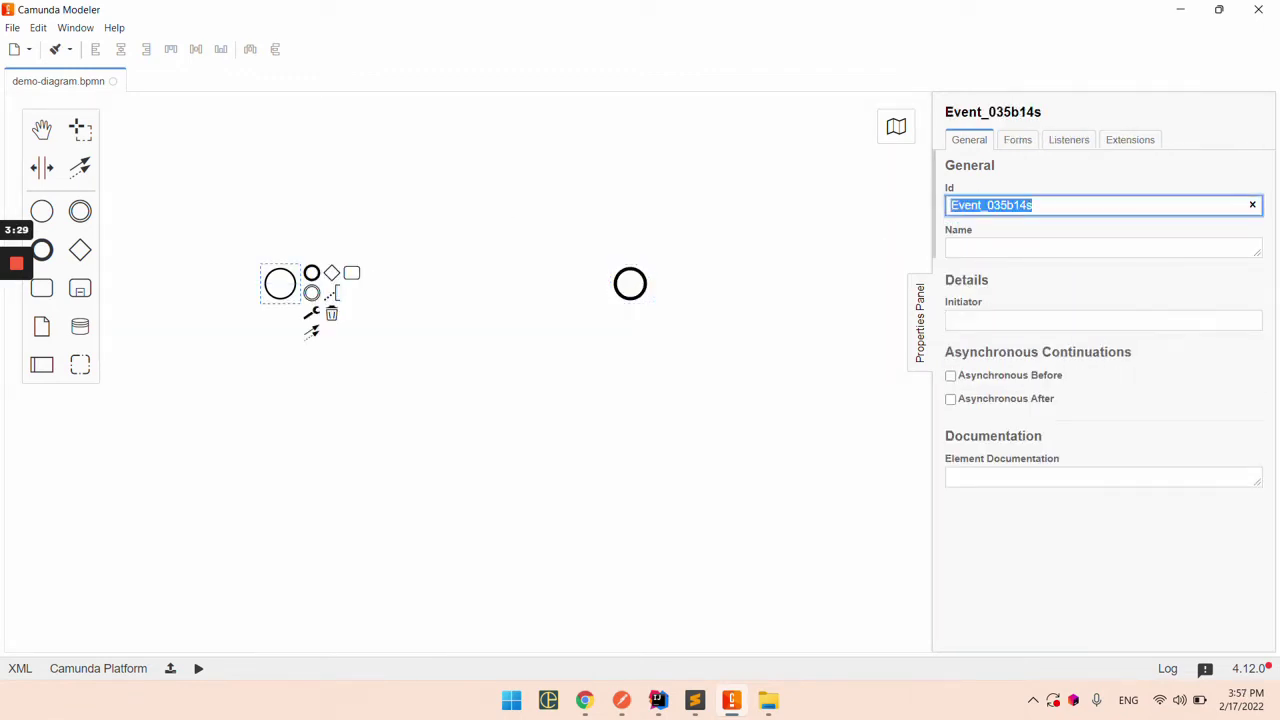
pyautogui.write('Start')
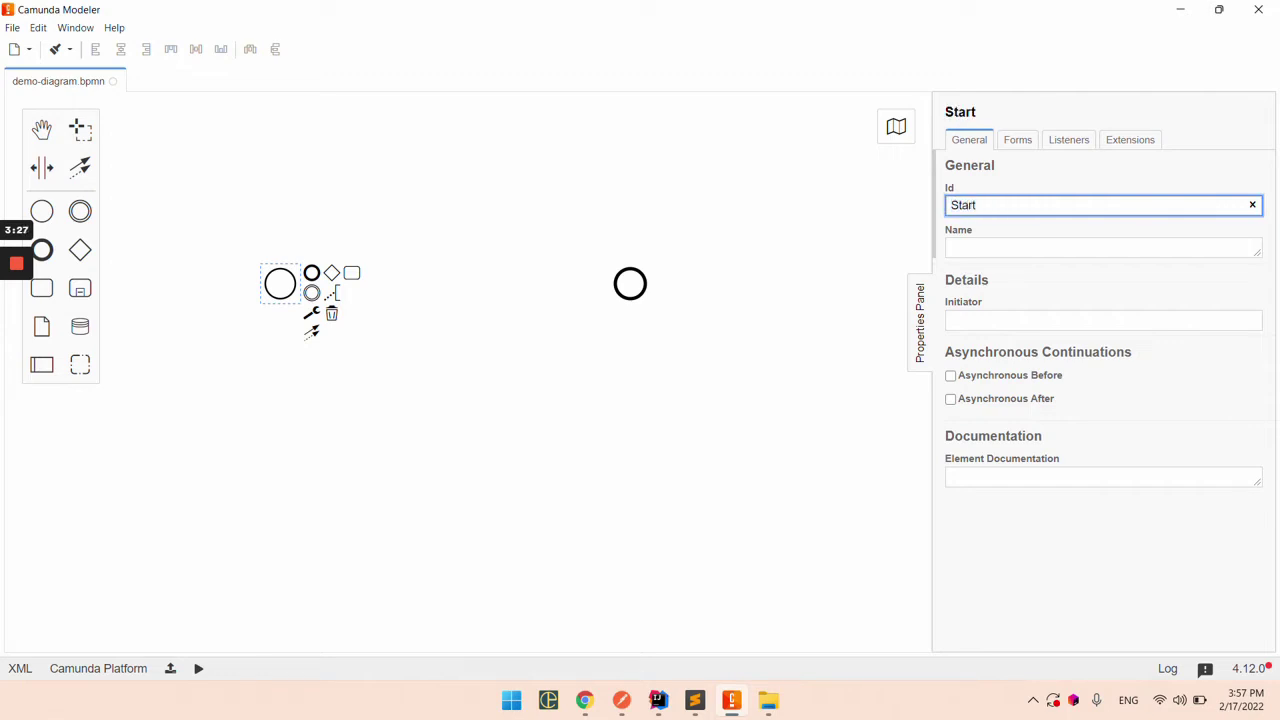
pyautogui.write('Event')
pyautogui.press('Tab')
pyautogui.press('Tab')
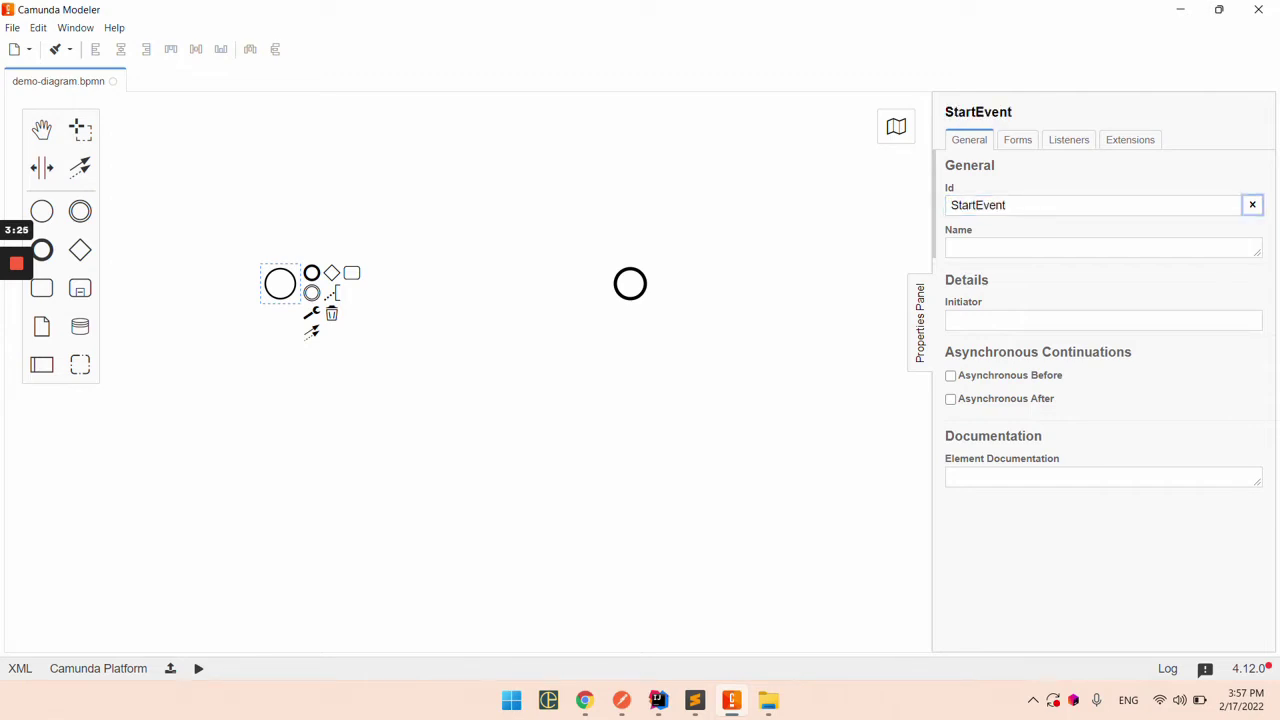
pyautogui.write('Start ')
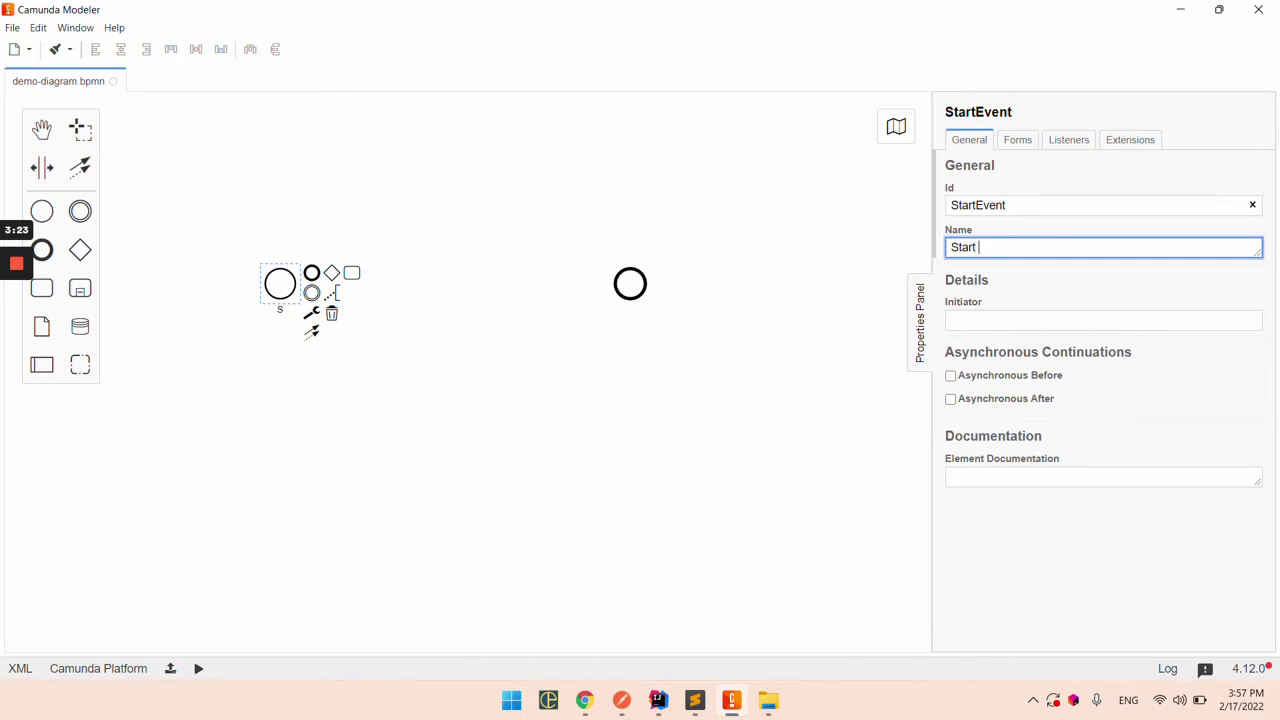
pyautogui.write('Event')
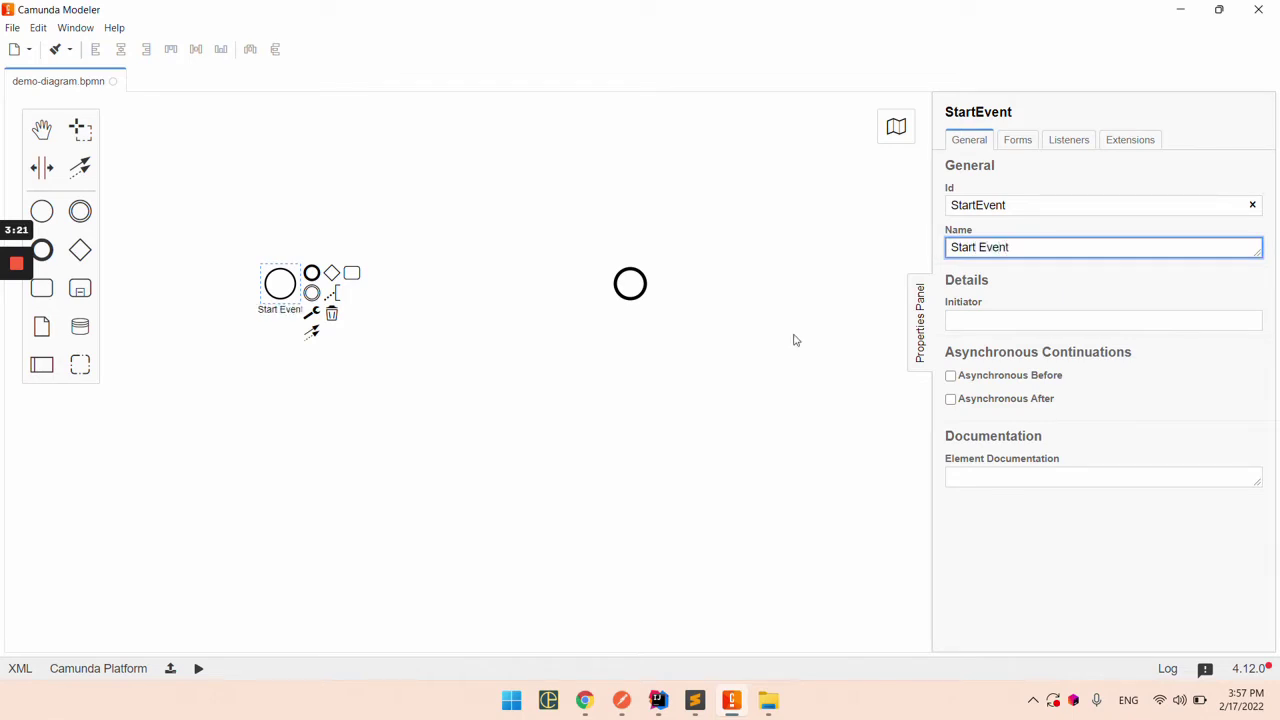
pyautogui.click(725, 414)
# Step: Give the second event the Id EndEvent and the name End Event
pyautogui.click(636, 286)
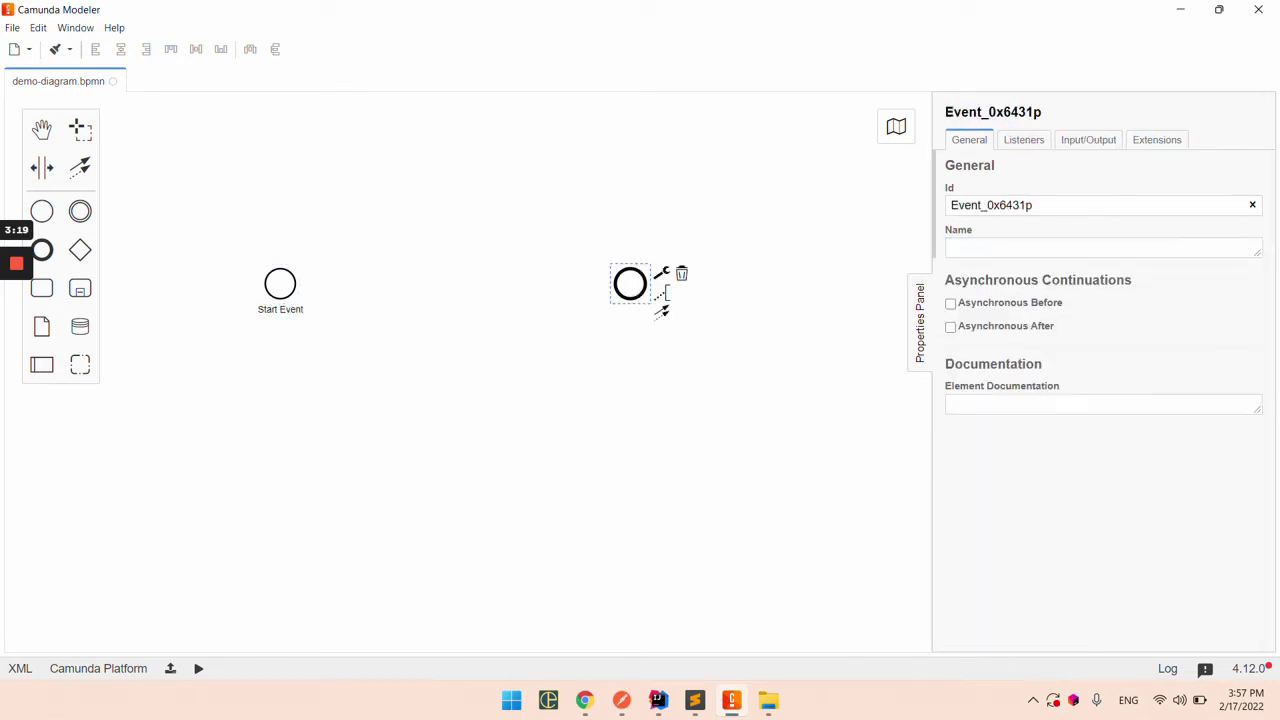
pyautogui.doubleClick(990, 205)
pyautogui.write('EndEvent')
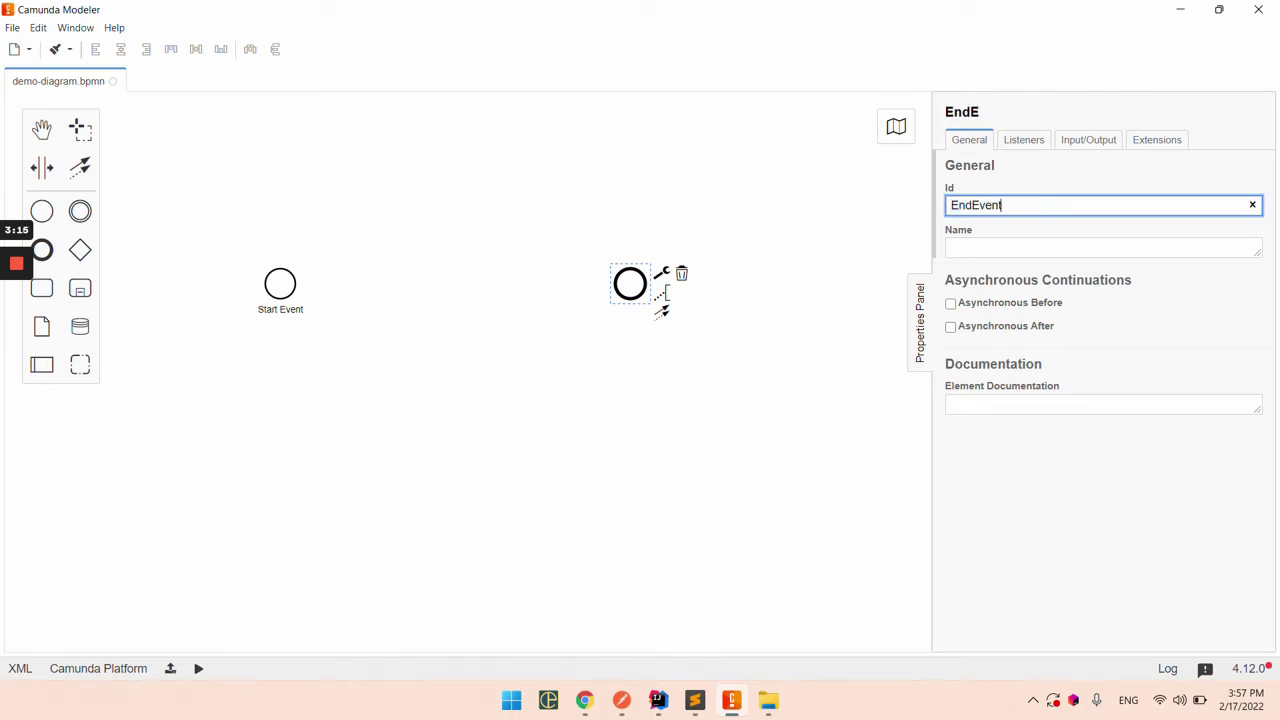
pyautogui.press('Tab')
pyautogui.press('Tab')
pyautogui.write('E')
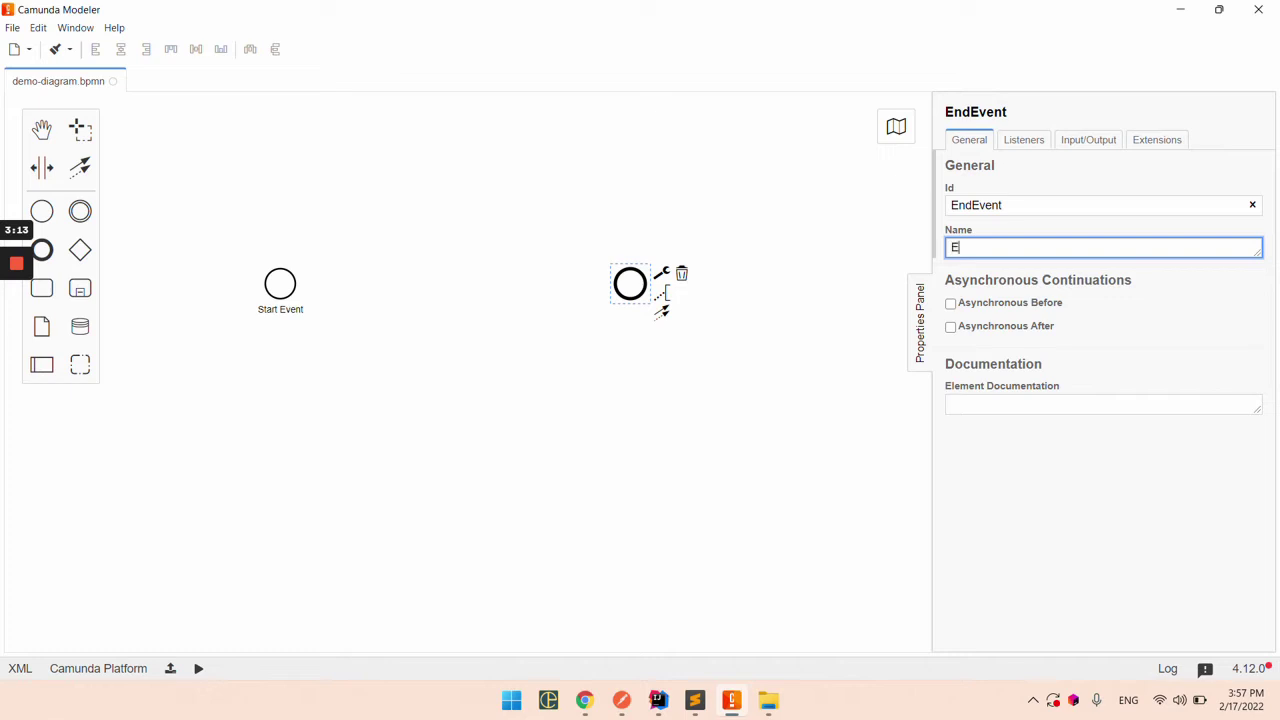
pyautogui.write('nd Evebt')
pyautogui.press('BackSpace')
pyautogui.press('BackSpace')
pyautogui.write('nt')
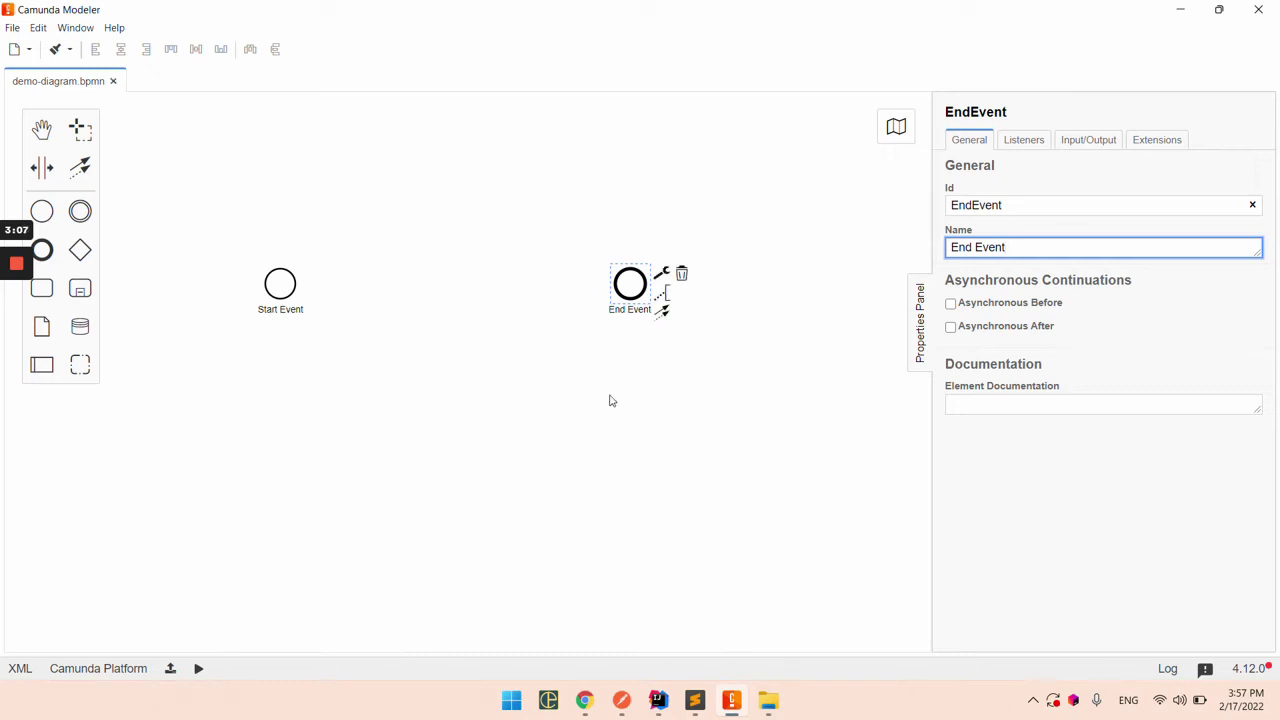
# Step: Connect Start Event to End Event with a sequence flow and save demo-diagram.bpmn
pyautogui.click(576, 393)
pyautogui.click(281, 290)
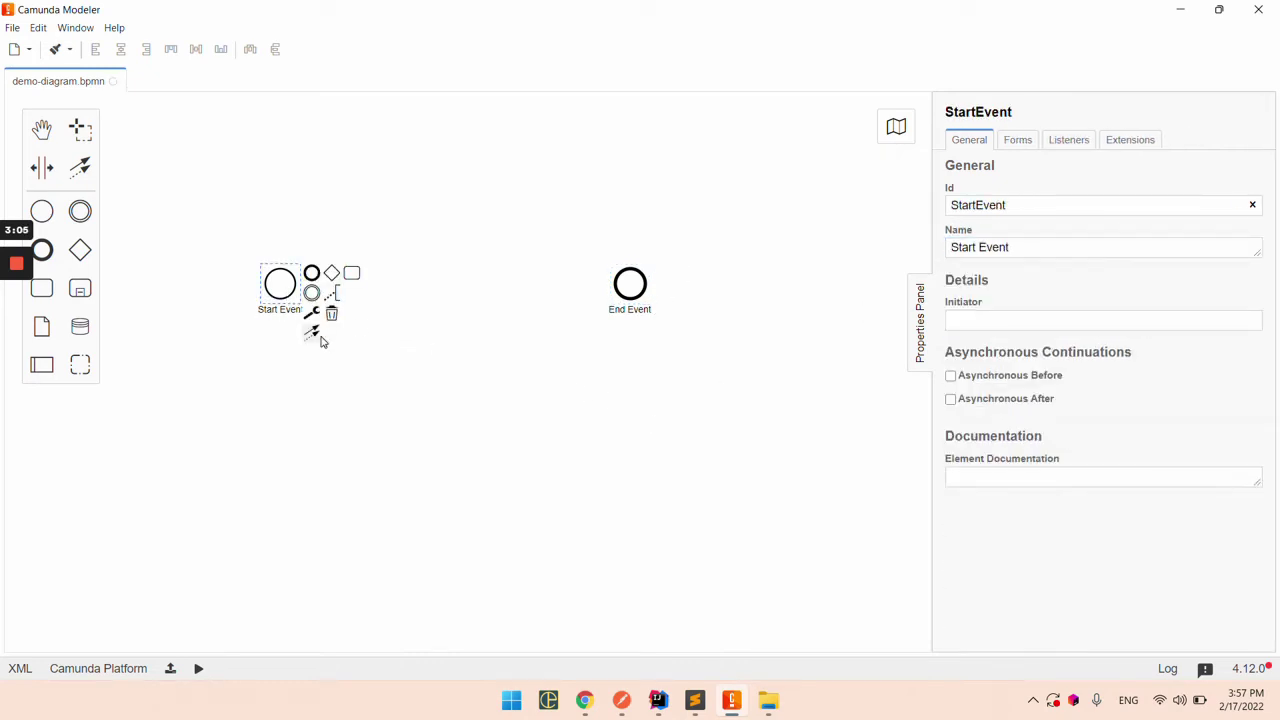
pyautogui.moveTo(315, 335); pyautogui.dragTo(618, 284)
pyautogui.click(452, 412)
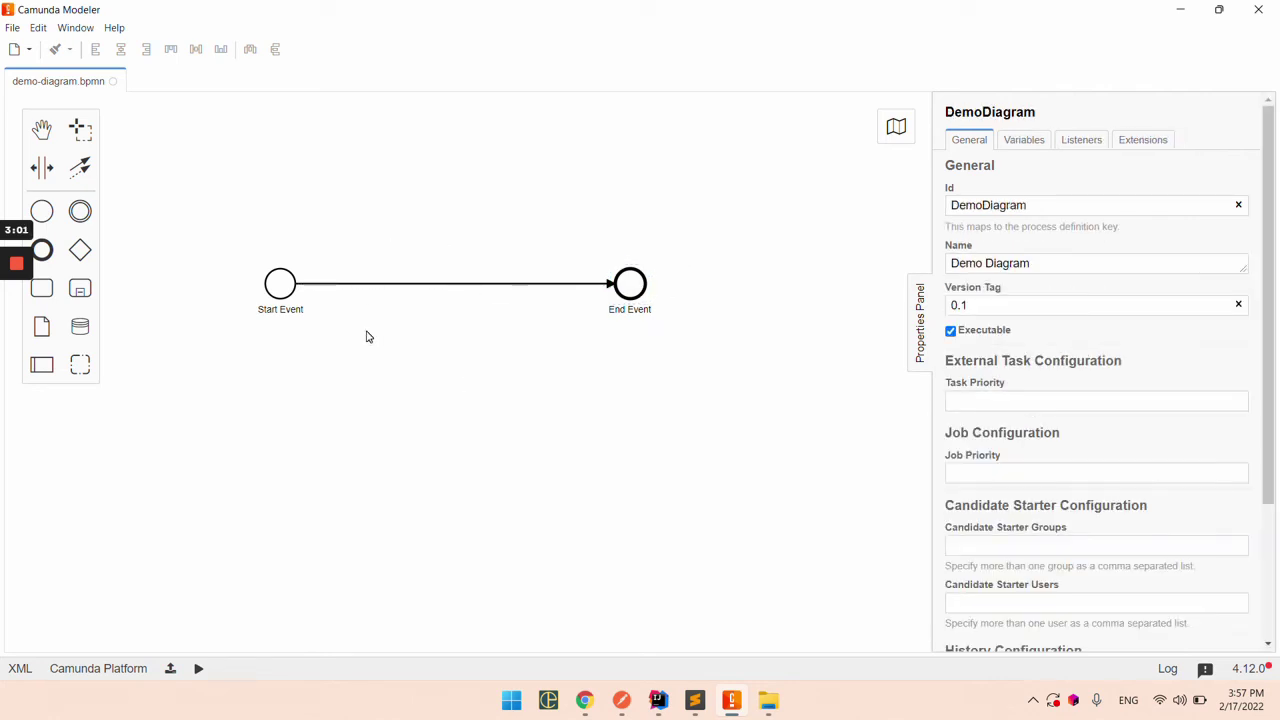
pyautogui.hotkey('ctrl', 's')
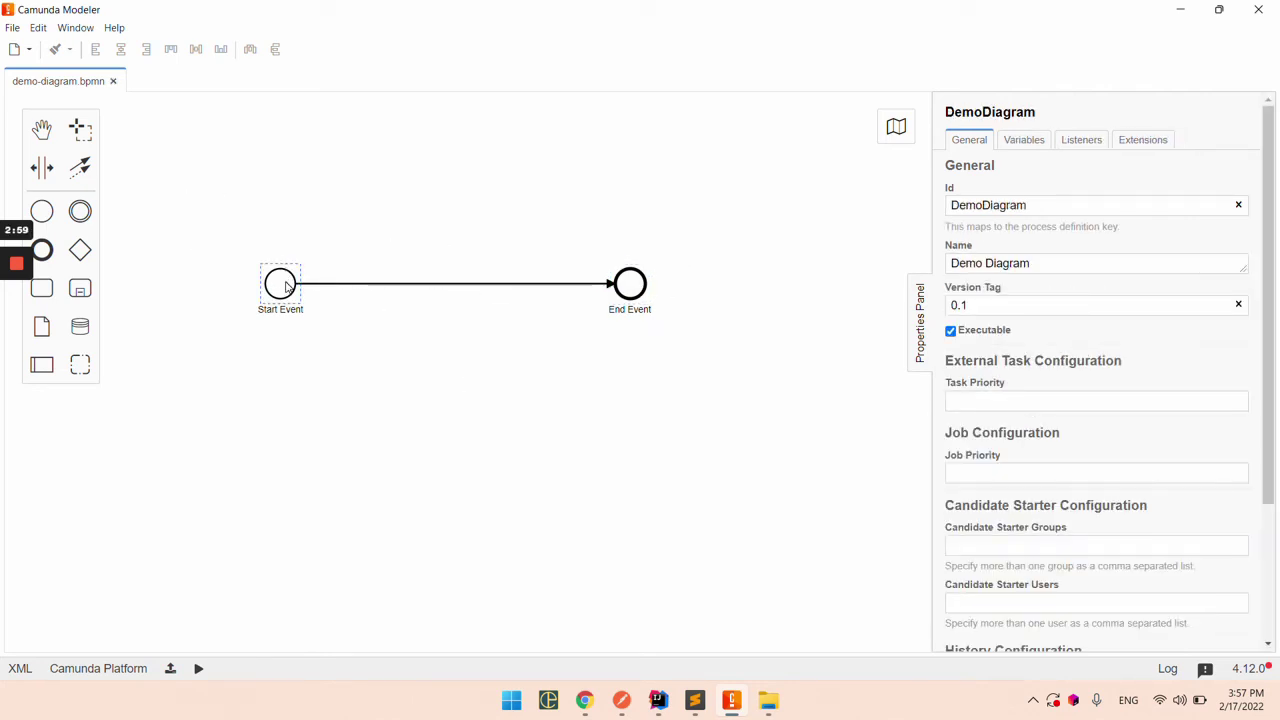
# Step: Check the properties of Start Event, End Event and the process
pyautogui.click(288, 284)
pyautogui.click(633, 297)
pyautogui.click(446, 463)
pyautogui.click(270, 293)
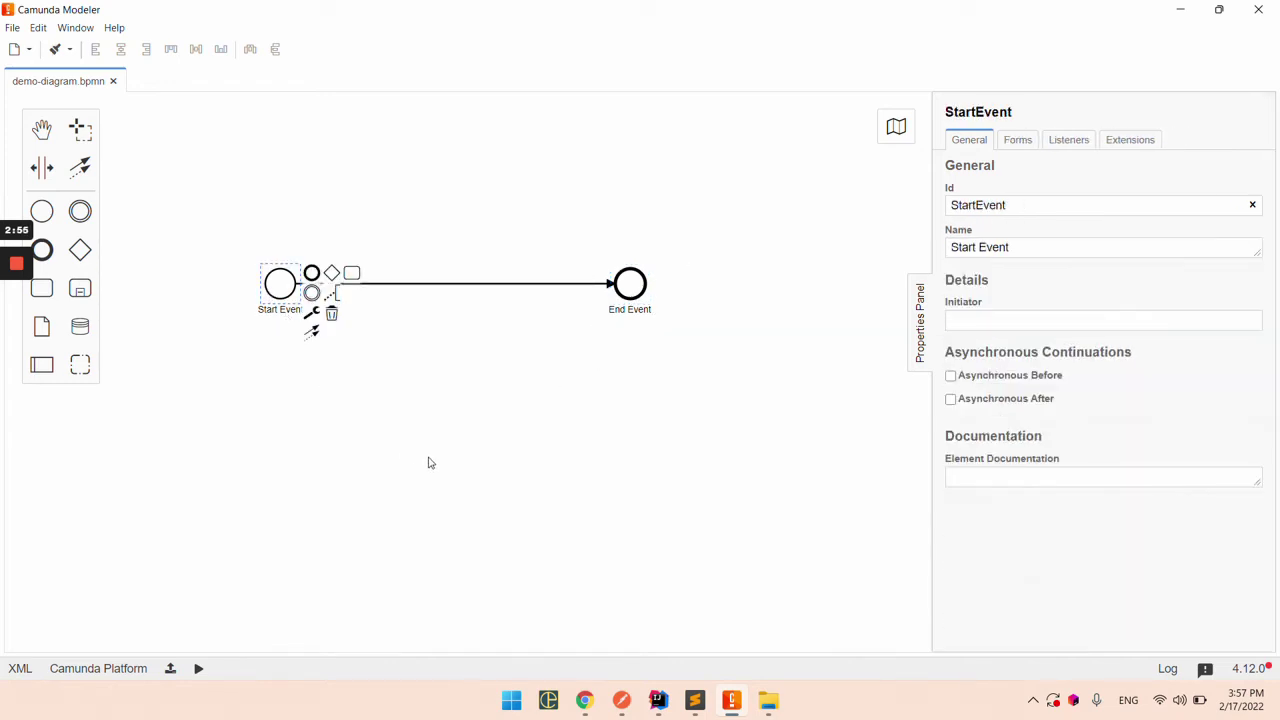
pyautogui.click(588, 469)
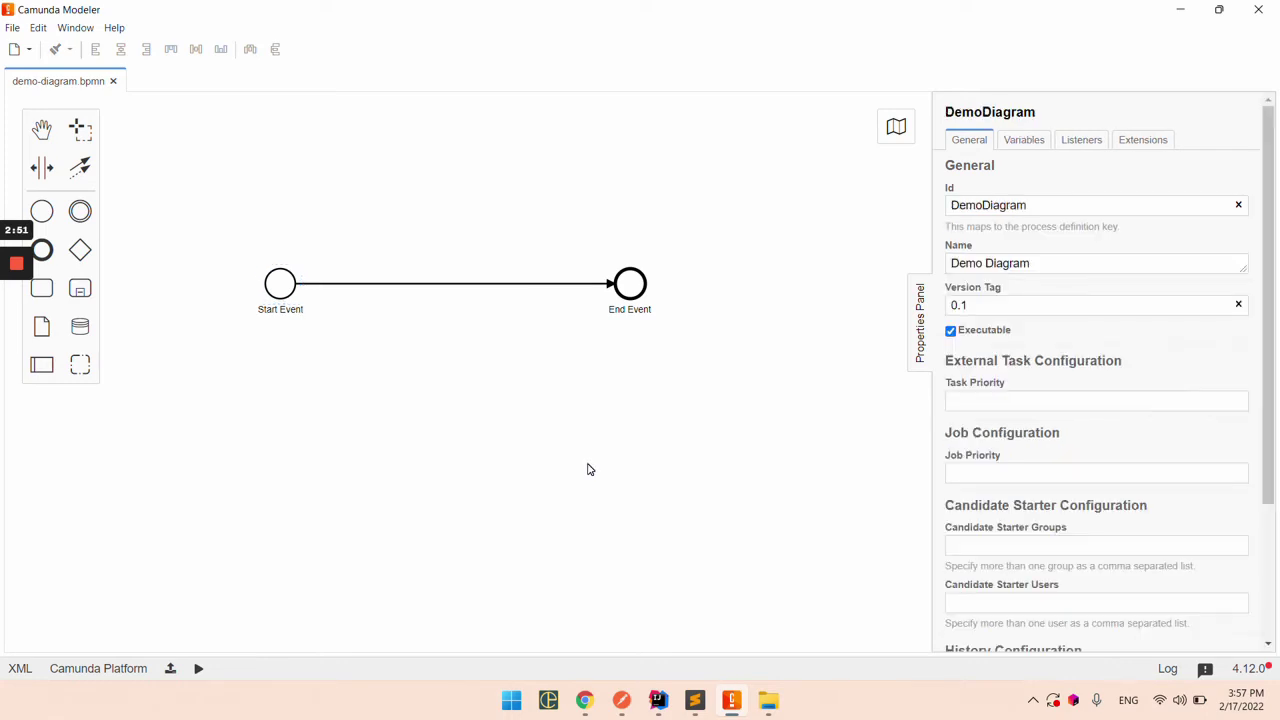
# Step: Build the project with mvn clean install and launch CamundaServiceApplication in debug mode
pyautogui.click(659, 699)
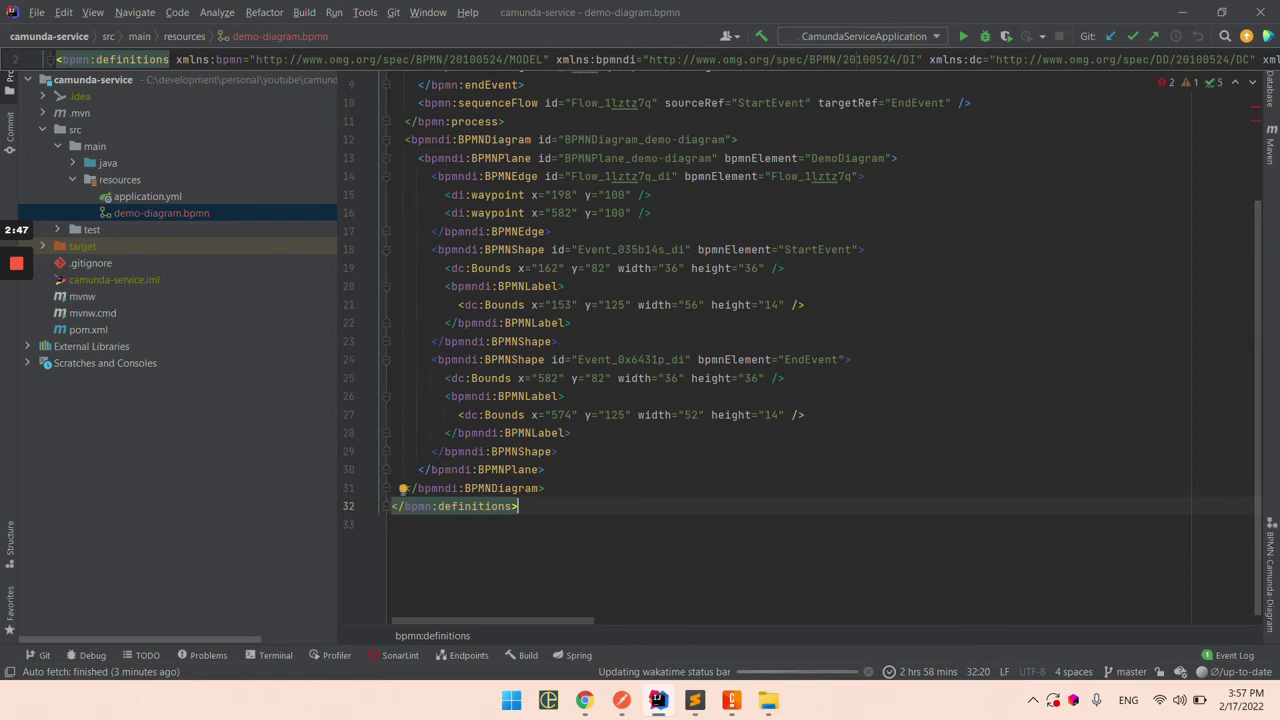
pyautogui.doubleClick(147, 196)
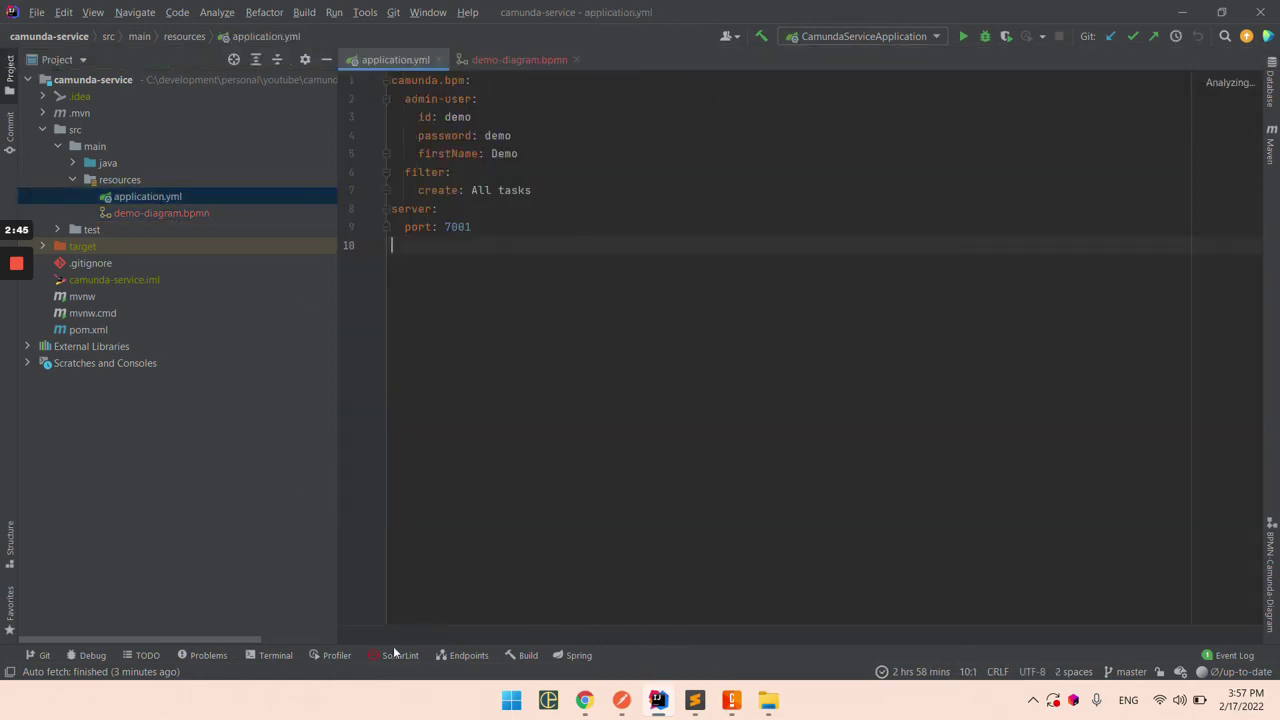
pyautogui.click(272, 655)
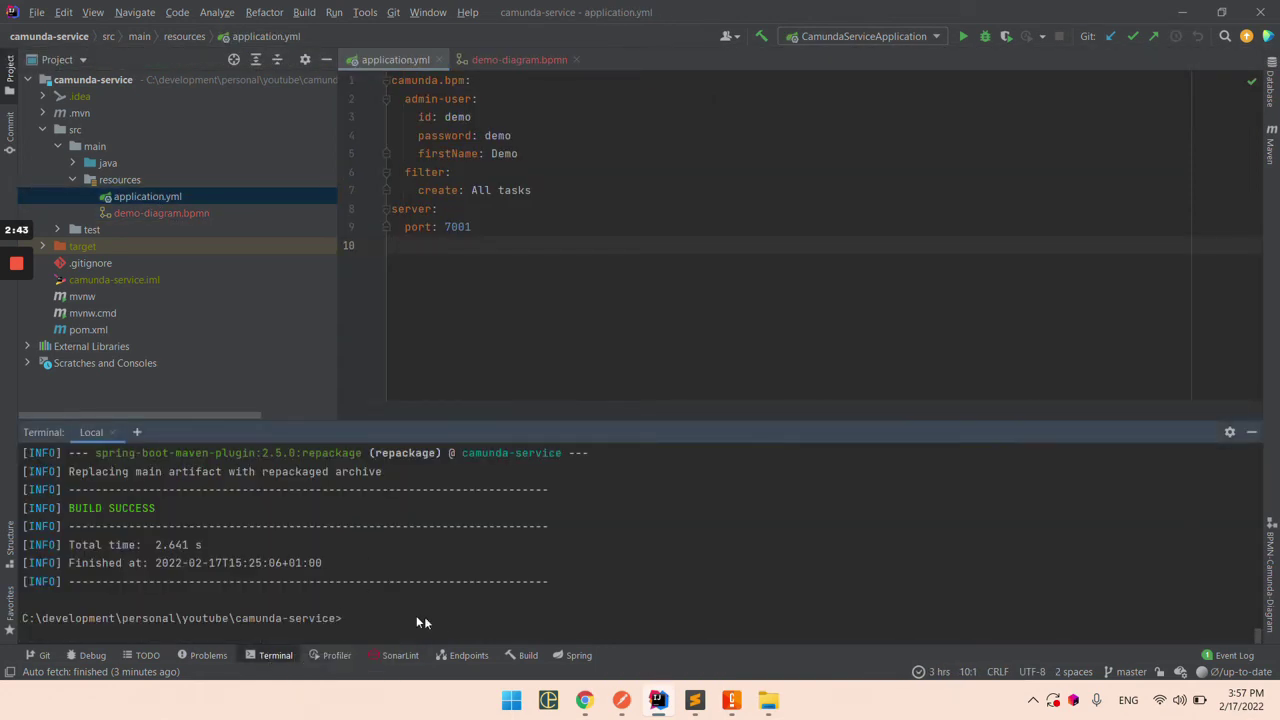
pyautogui.write('mvn clean install')
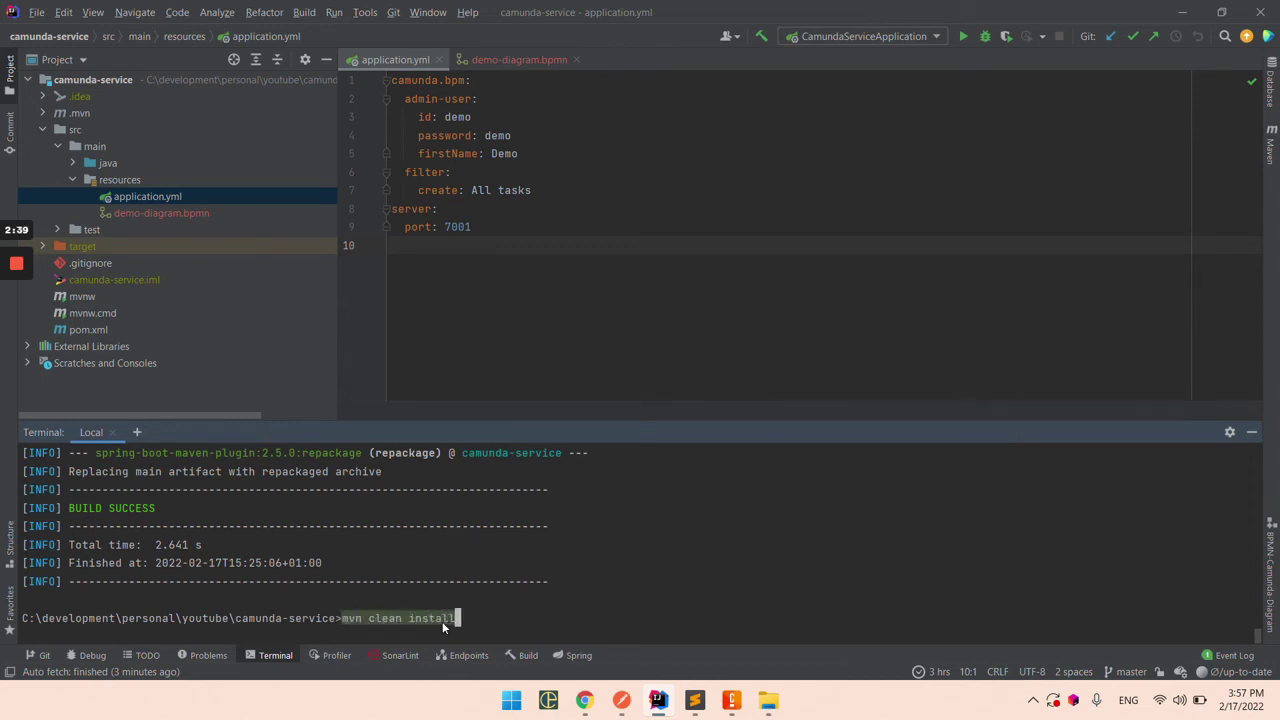
pyautogui.press('Return')
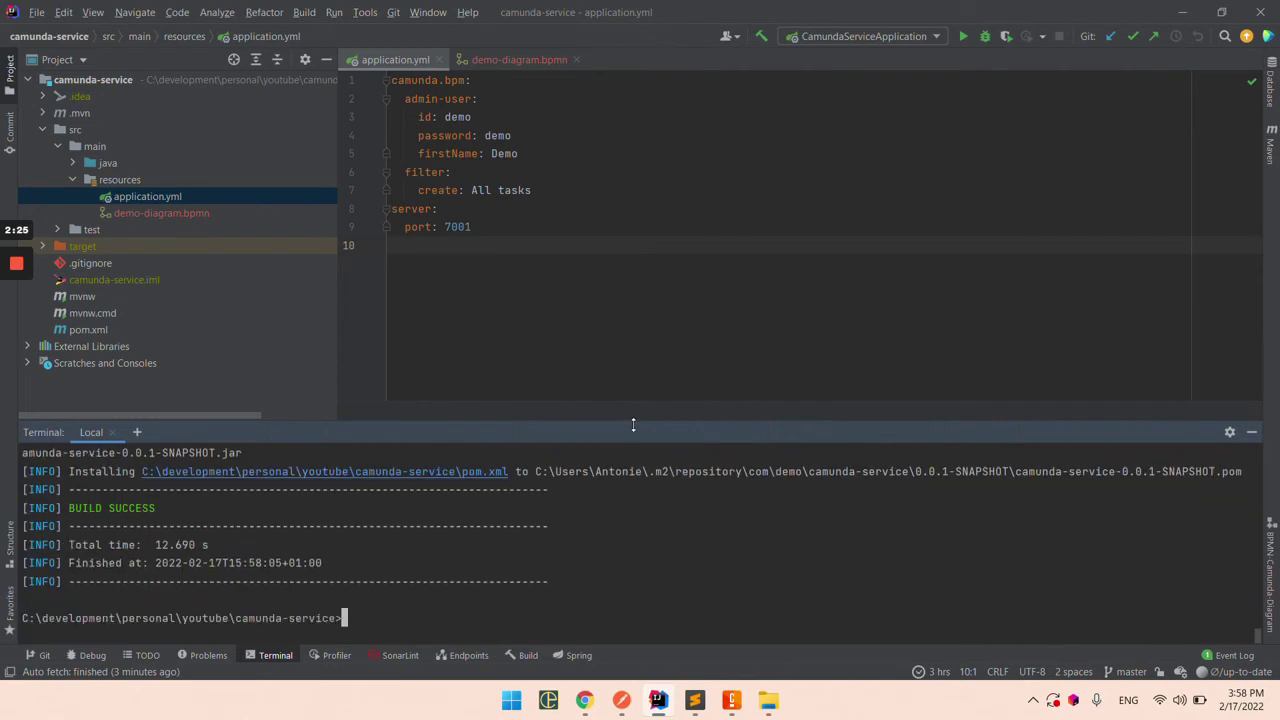
pyautogui.moveTo(633, 423); pyautogui.dragTo(633, 490)
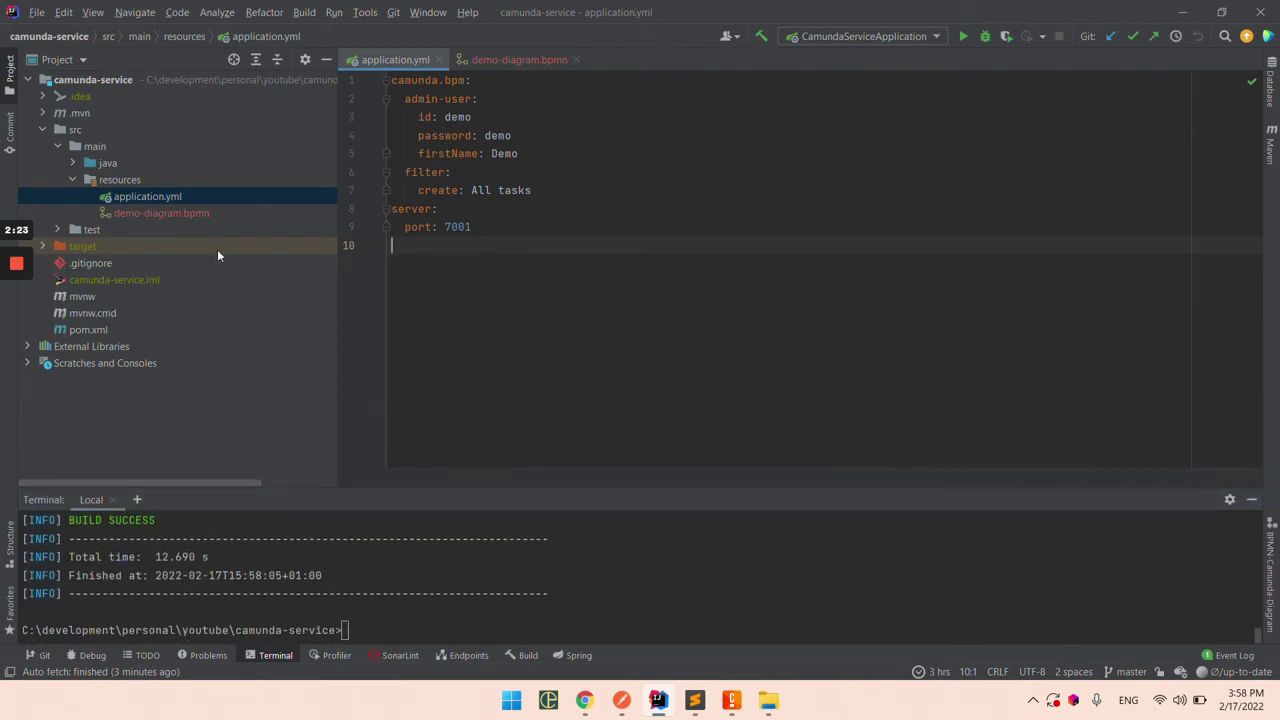
pyautogui.hotkey('ctrl', 'F9')
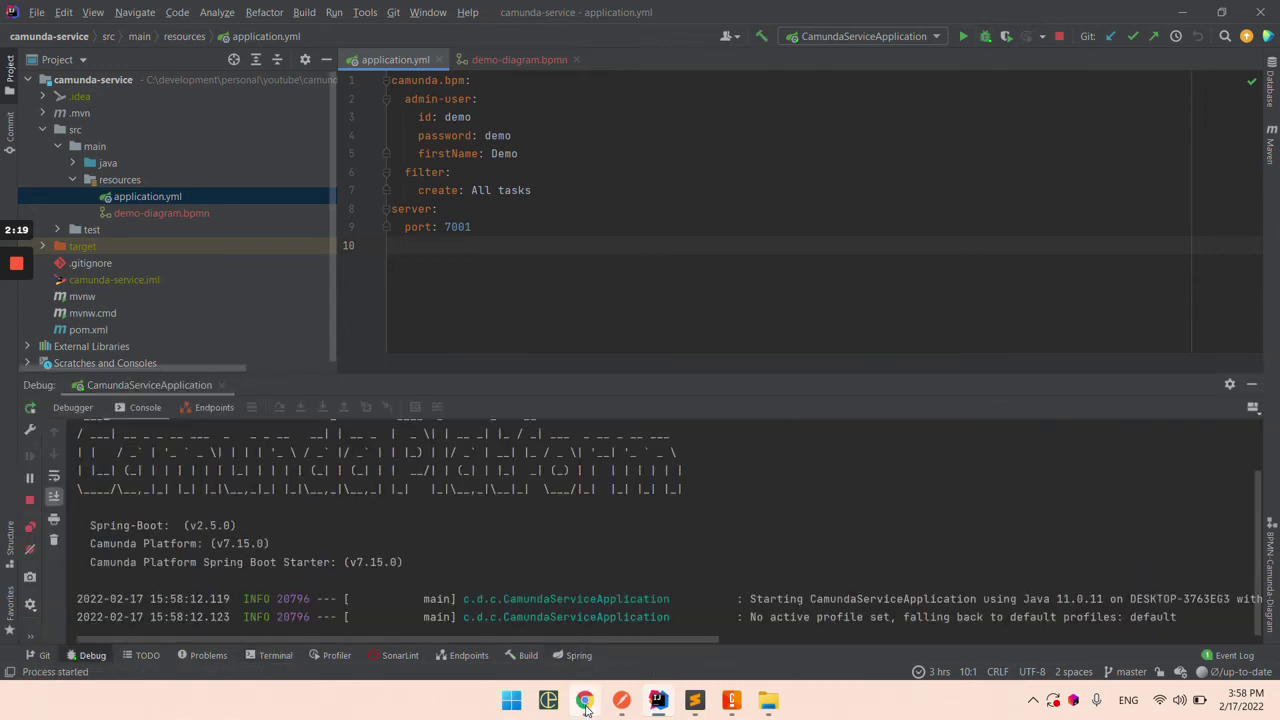
# Step: Load localhost:7001 in Chrome to reach the Camunda login page
pyautogui.moveTo(584, 700)
pyautogui.click(589, 617)
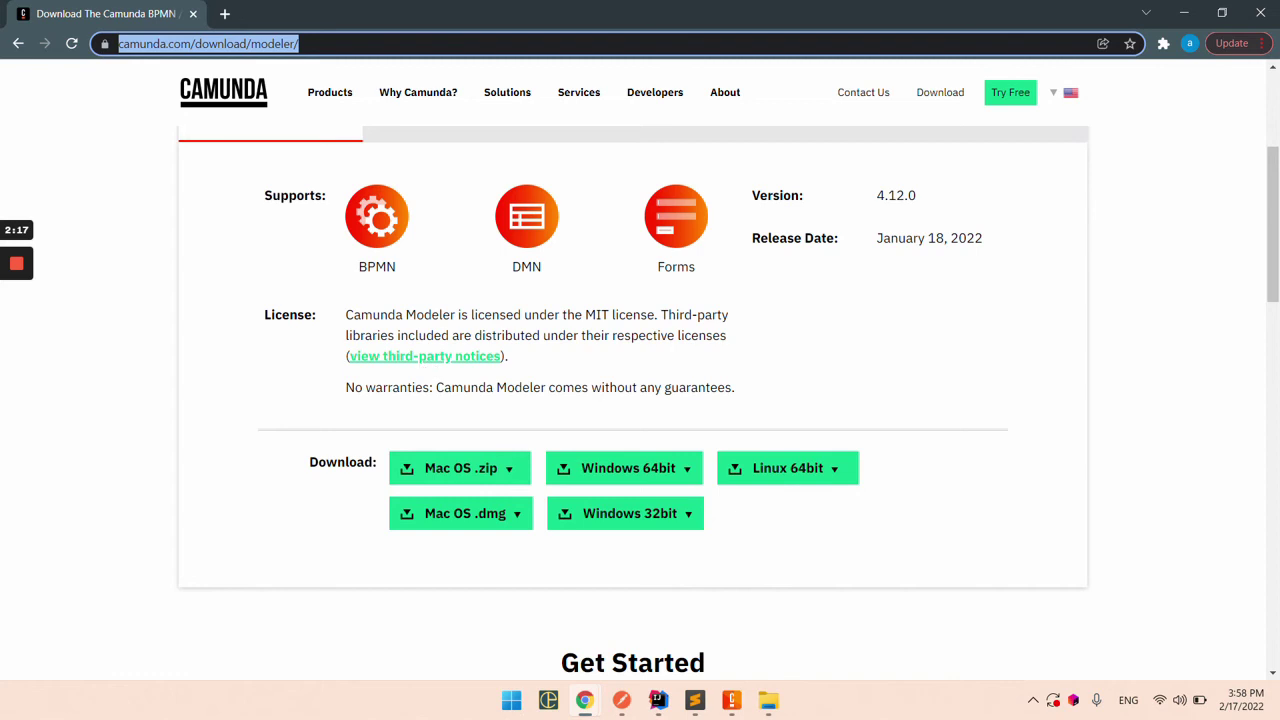
pyautogui.write('localhost:7001')
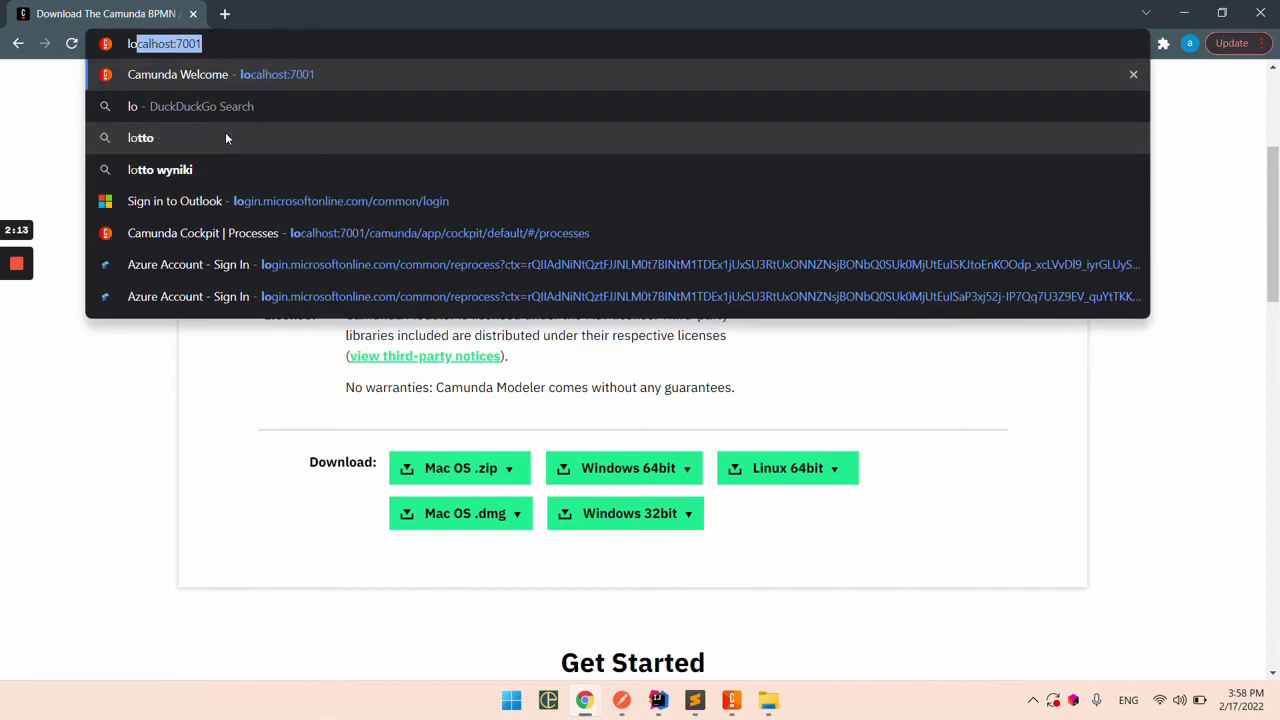
pyautogui.press('Return')
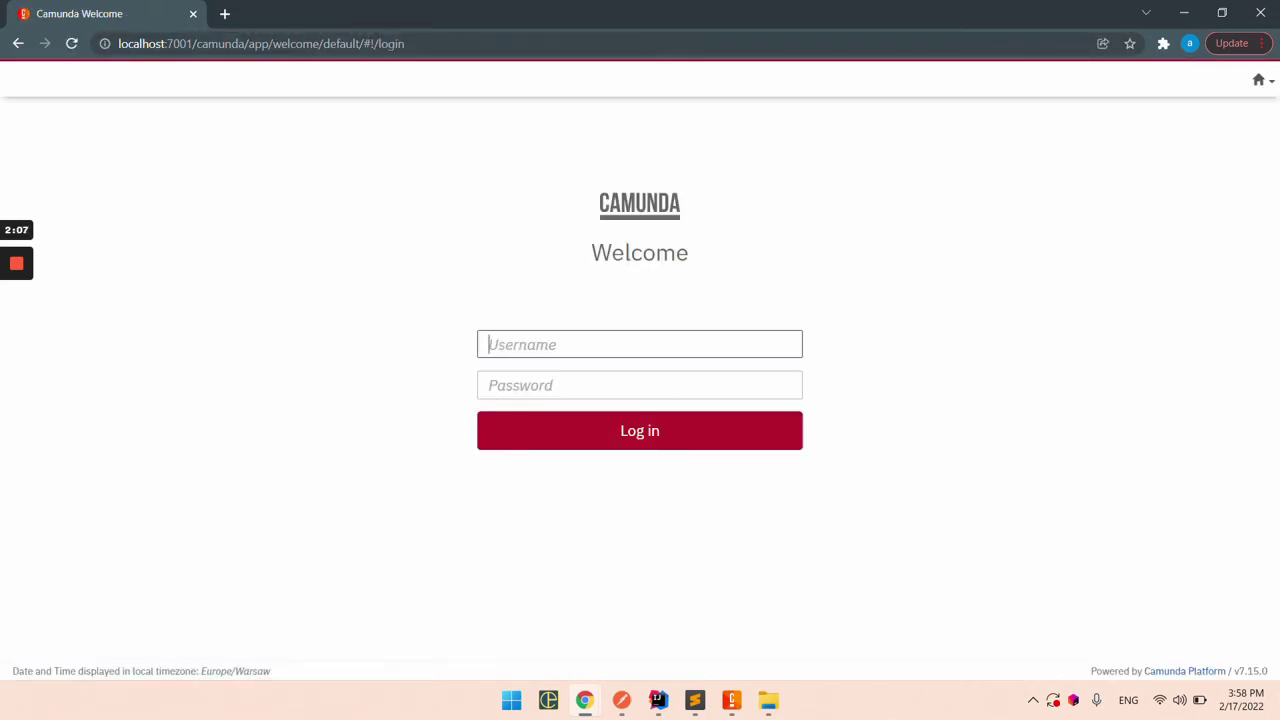
# Step: Log in to Camunda Platform Web Apps with the admin username and password
pyautogui.write('demo')
pyautogui.press('Tab')
pyautogui.write('de')
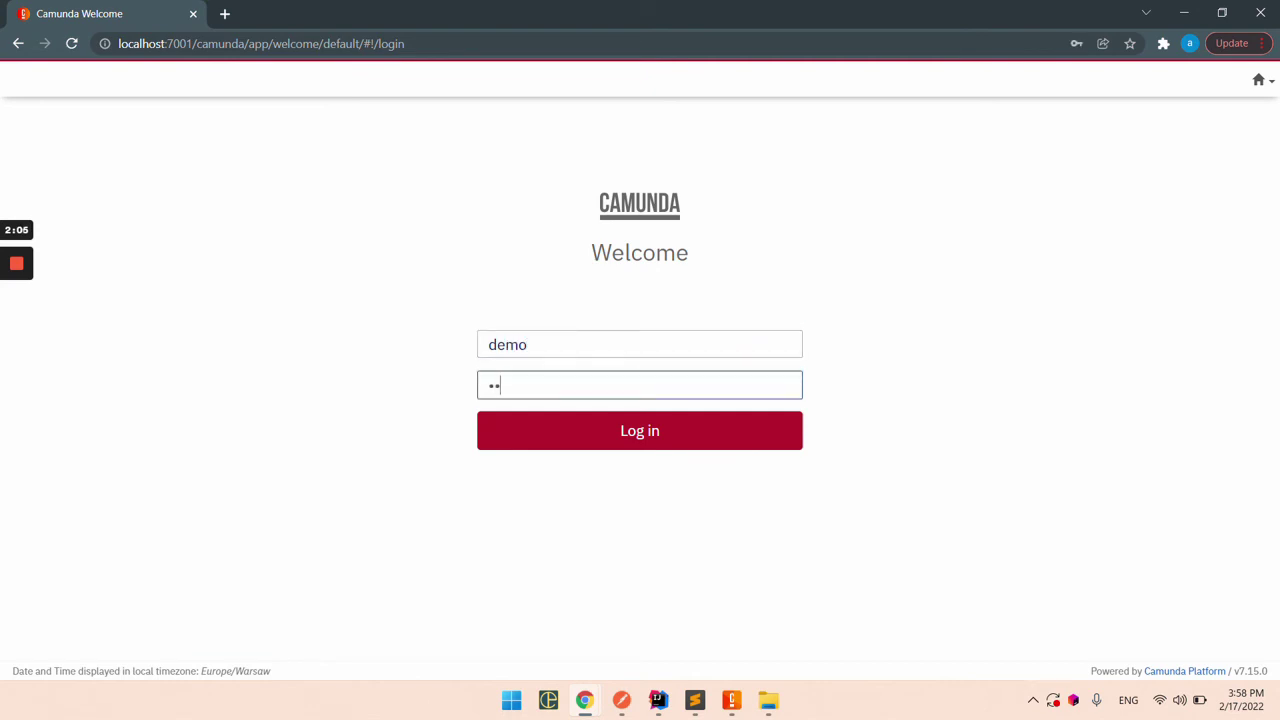
pyautogui.write('mo')
pyautogui.press('Return')
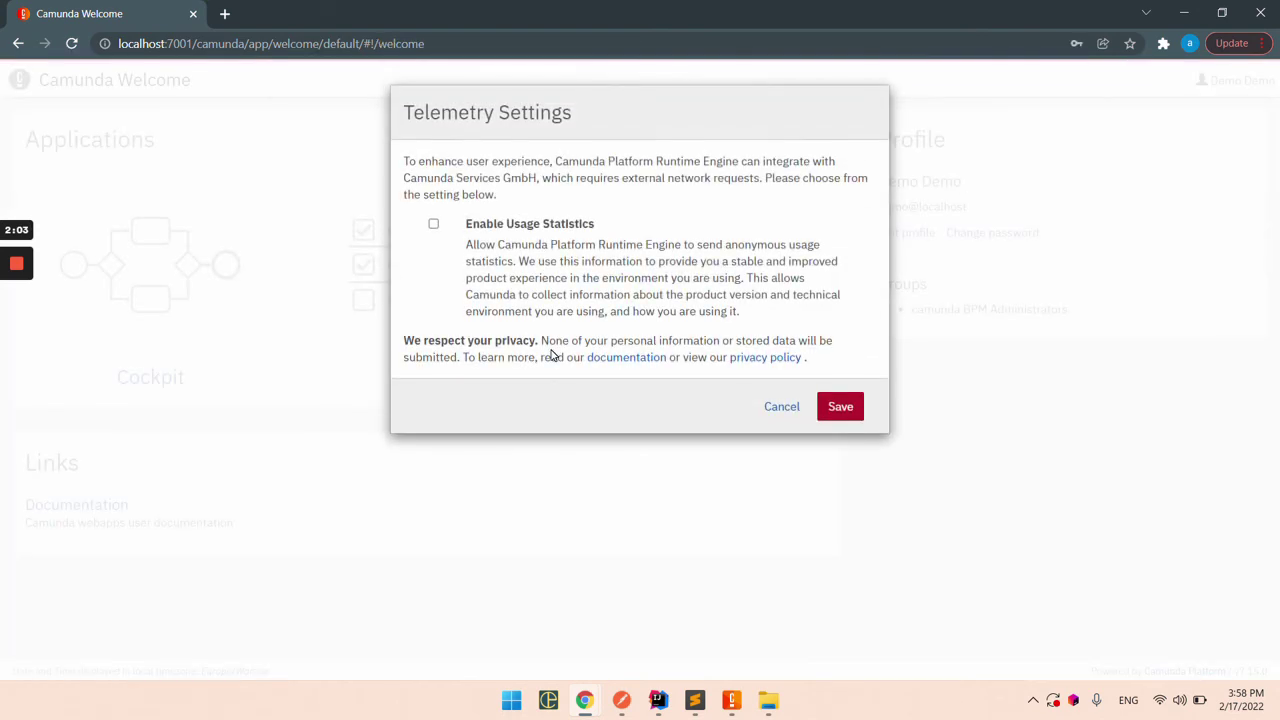
# Step: Dismiss the password check, telemetry settings and save-password prompts
pyautogui.click(786, 284)
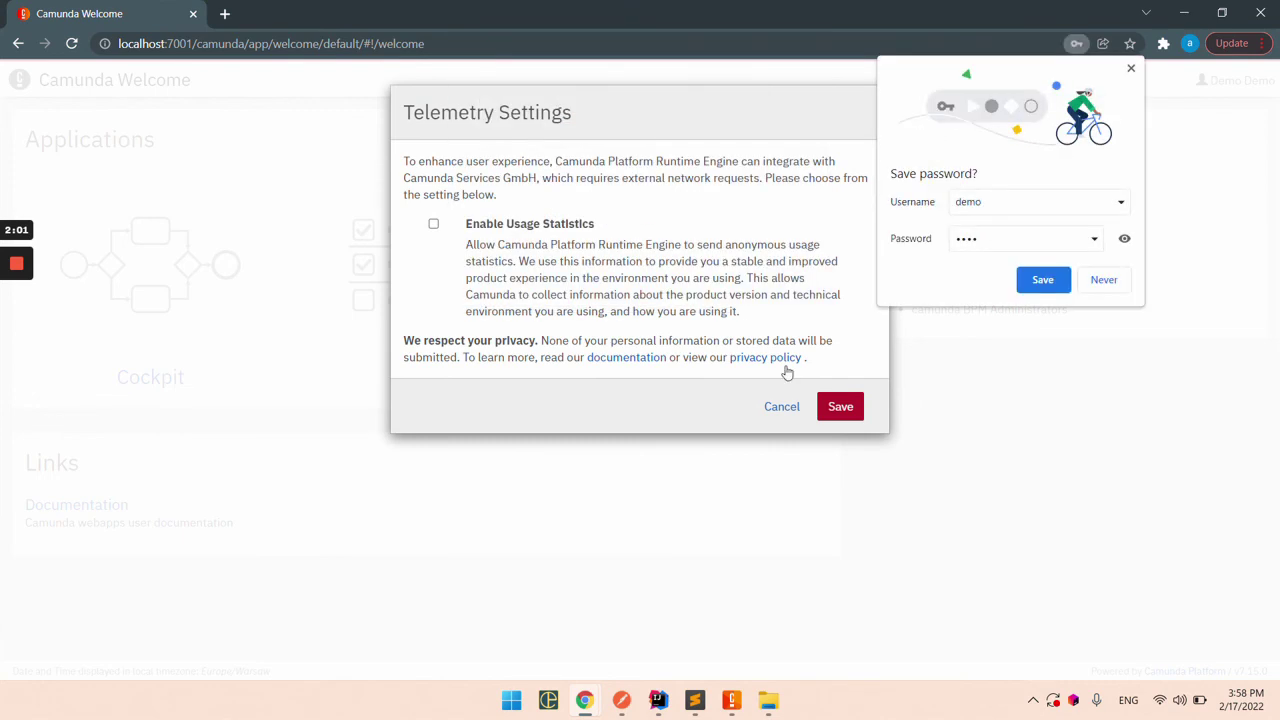
pyautogui.click(782, 406)
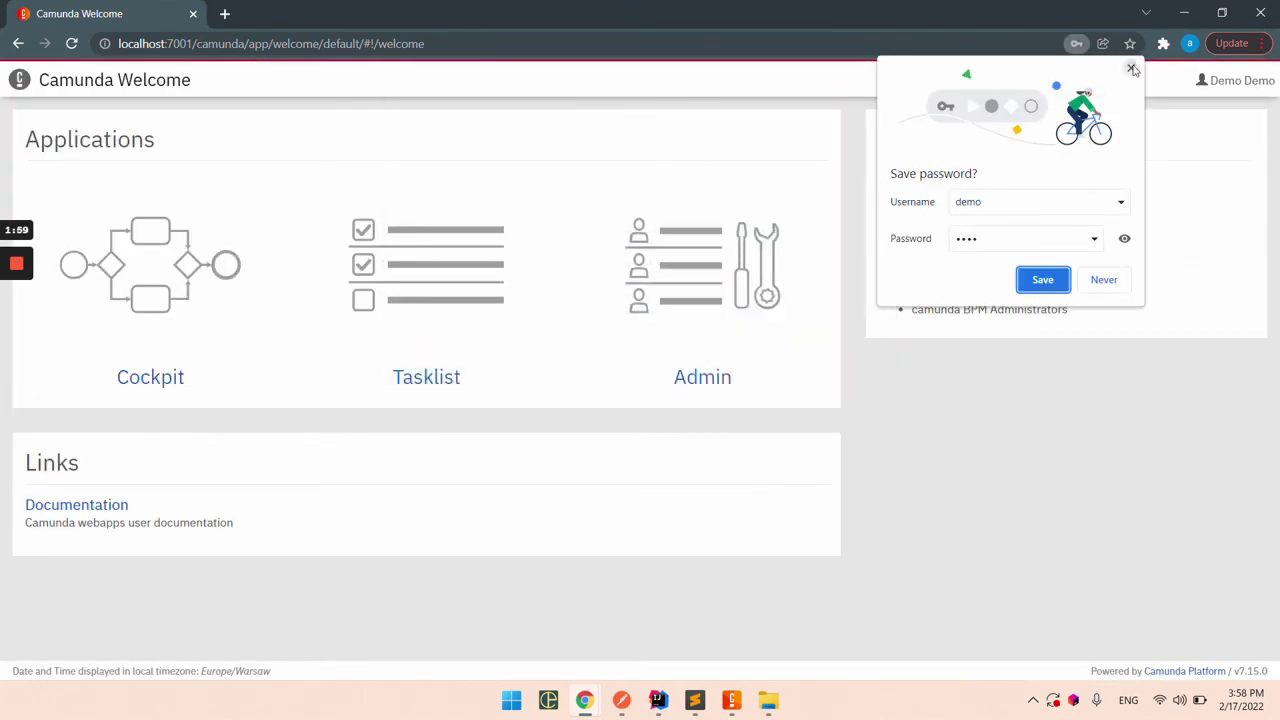
pyautogui.click(1131, 68)
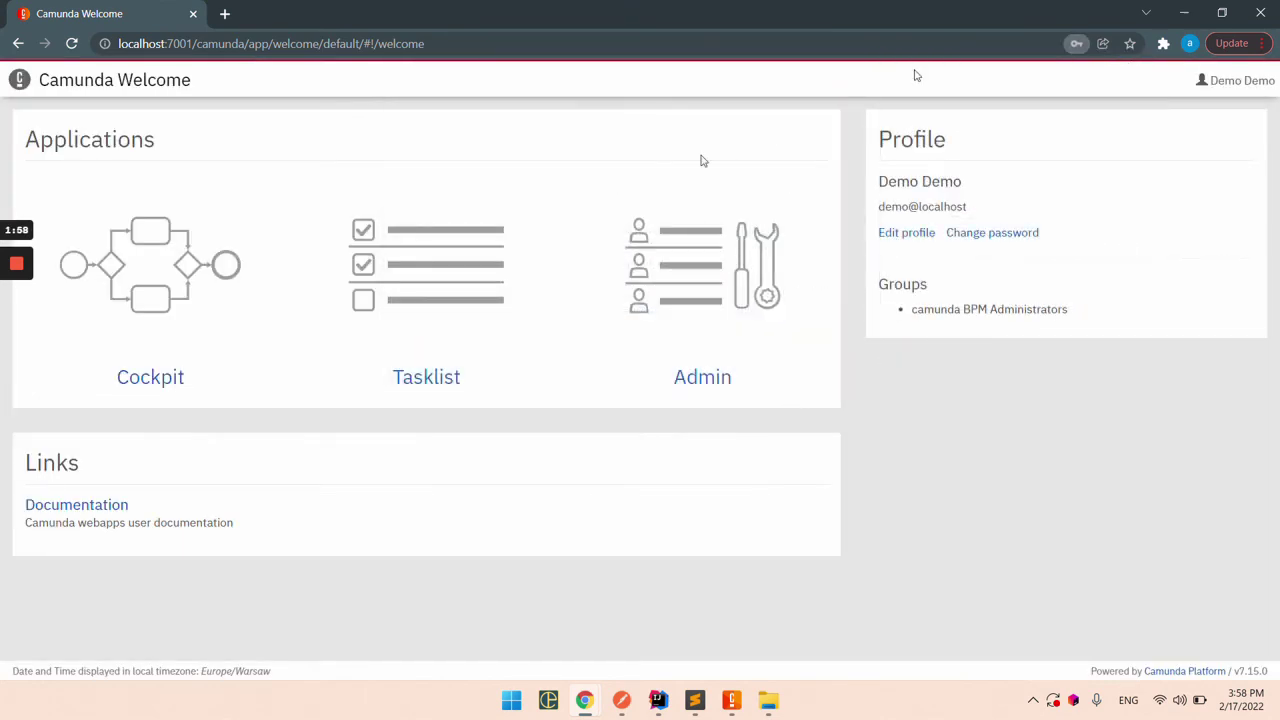
# Step: Open the Demo Diagram process definition from the Cockpit Processes list
pyautogui.click(145, 381)
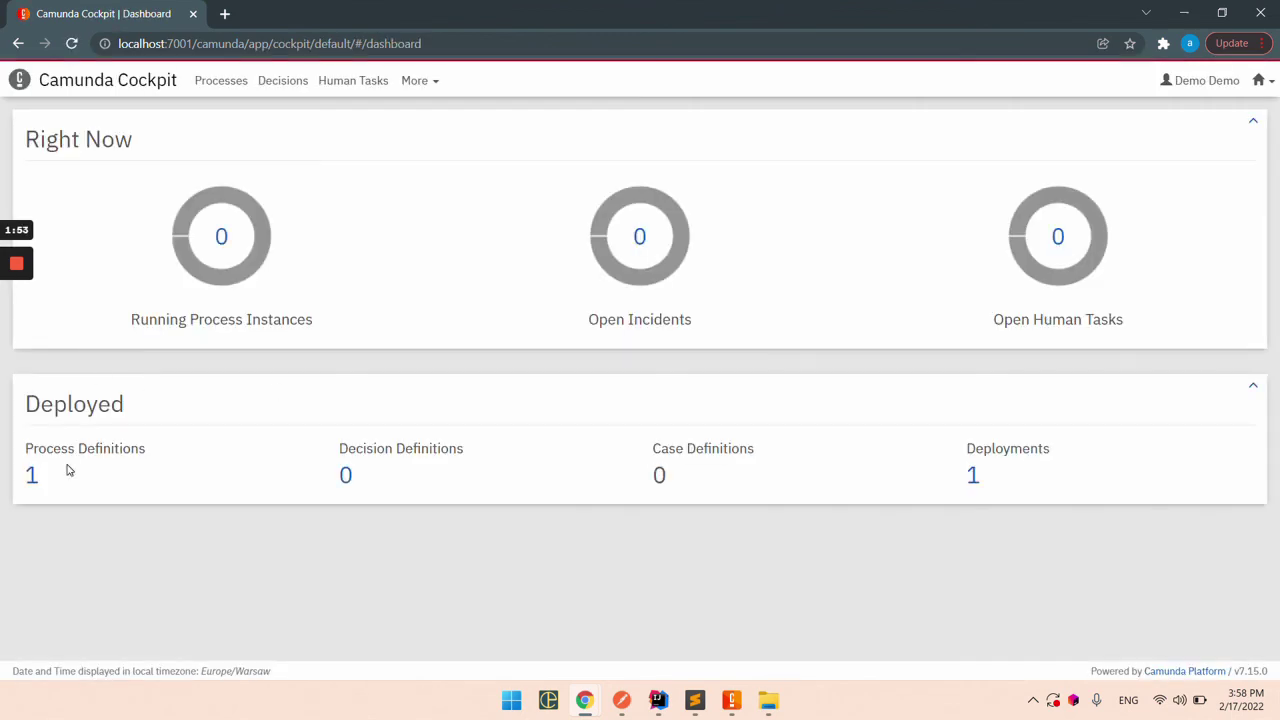
pyautogui.click(224, 80)
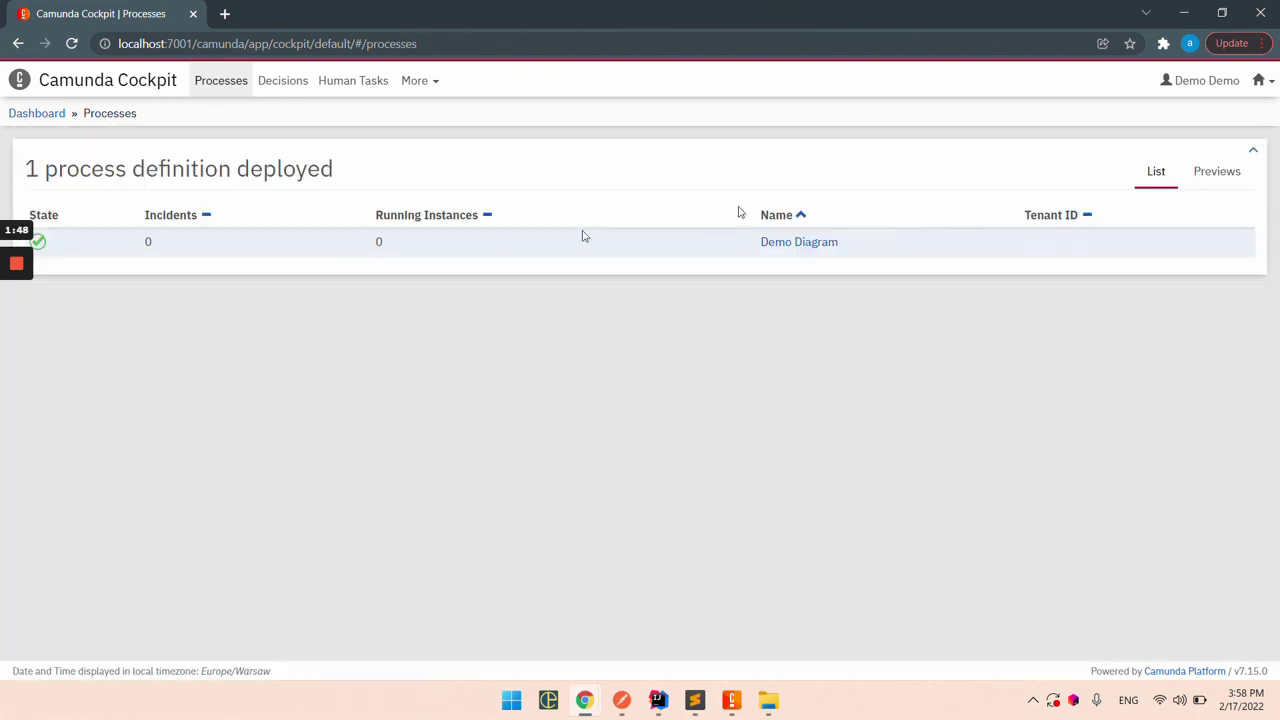
pyautogui.click(805, 249)
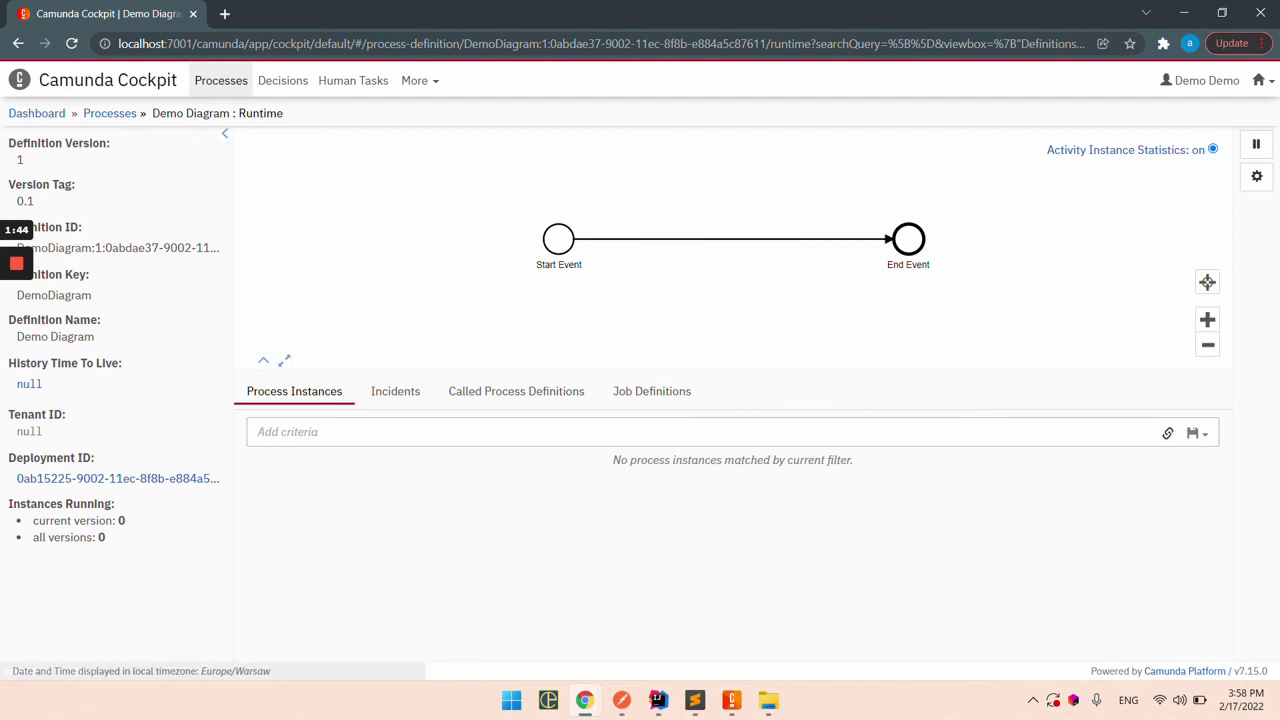